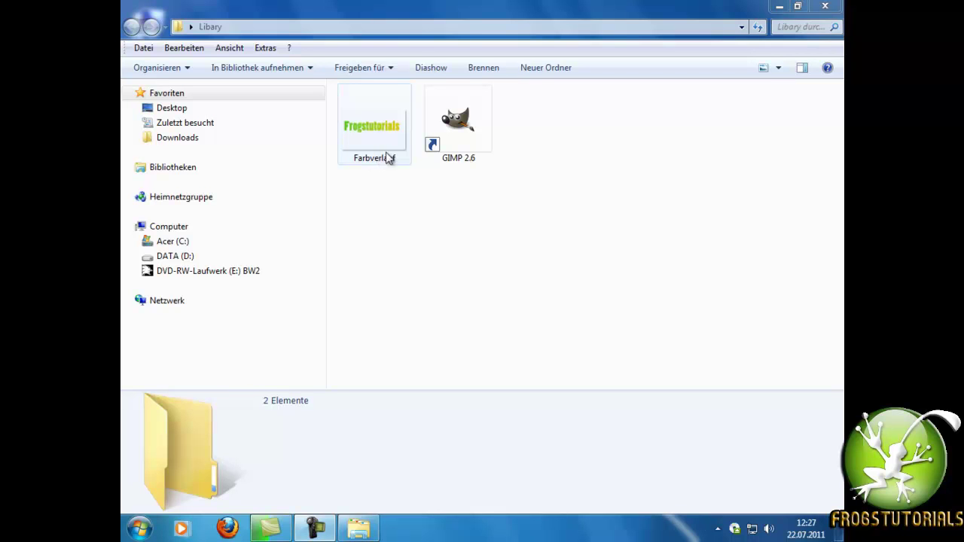
Open the Farbverlauf sample image in Windows Photo Viewer and move the rendering window aside.
double_click(376, 127)
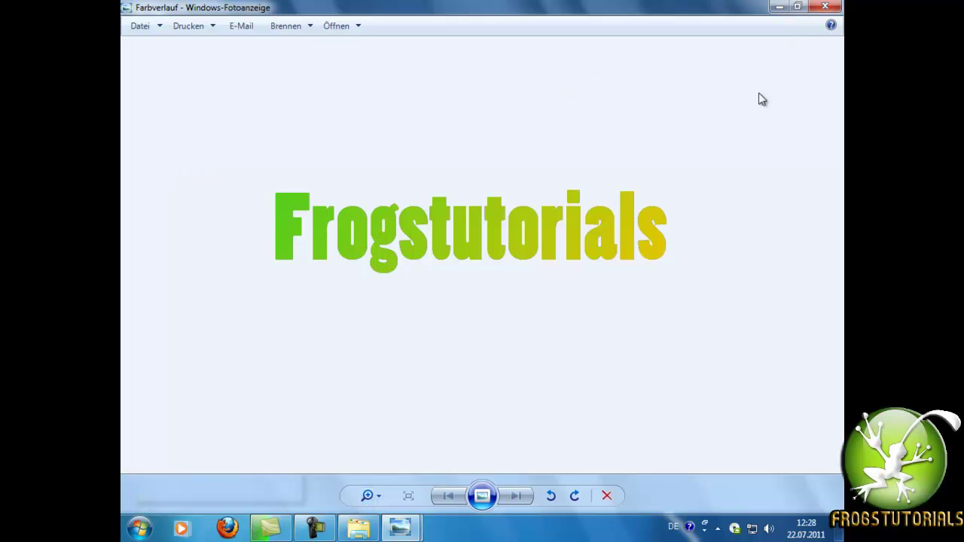
click(269, 528)
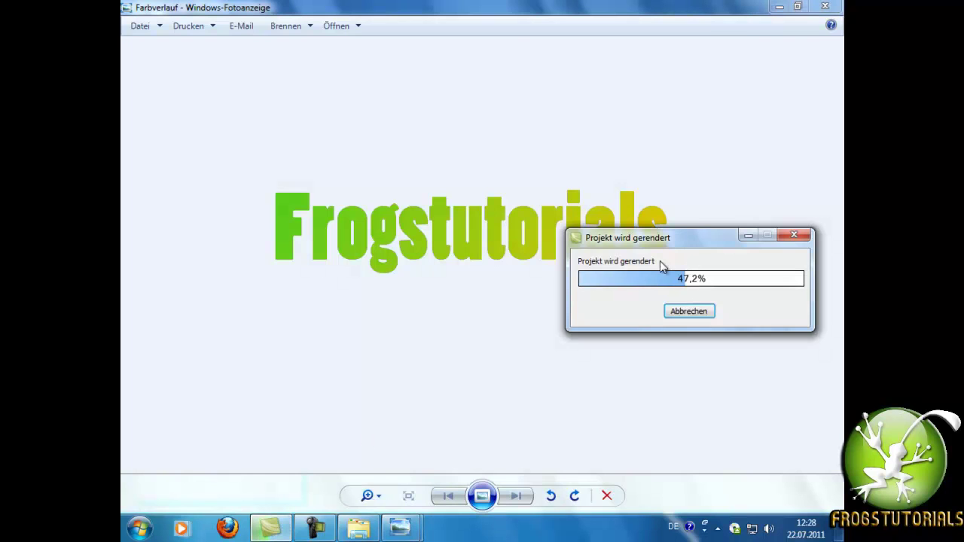
drag(649, 271, 528, 319)
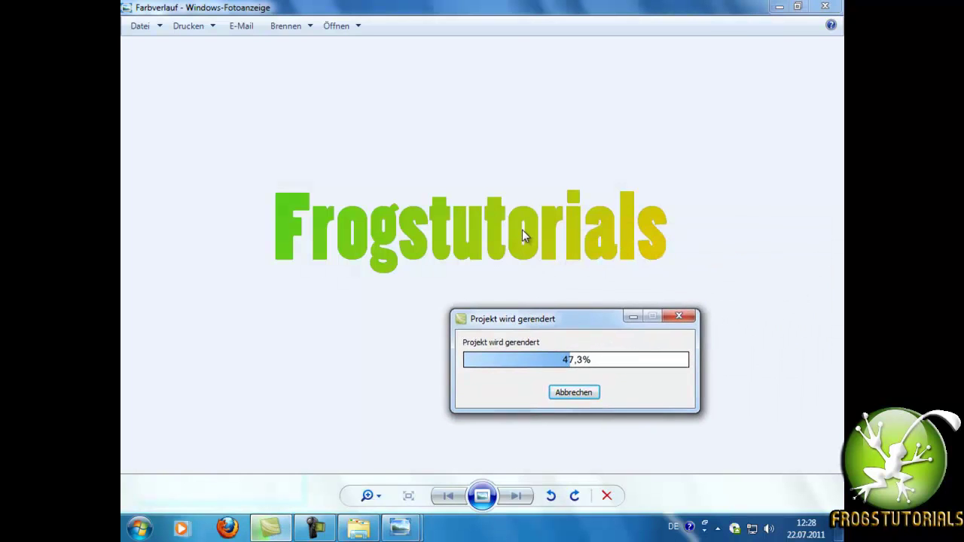
click(669, 193)
Close the photo viewer and the rendering window, reopening Farbverlauf once, to leave the desktop.
click(824, 7)
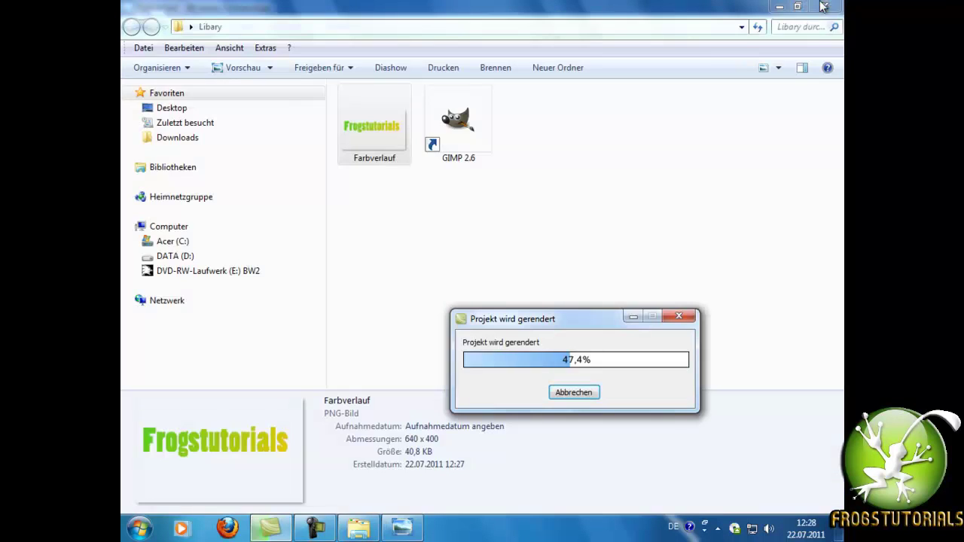
click(633, 316)
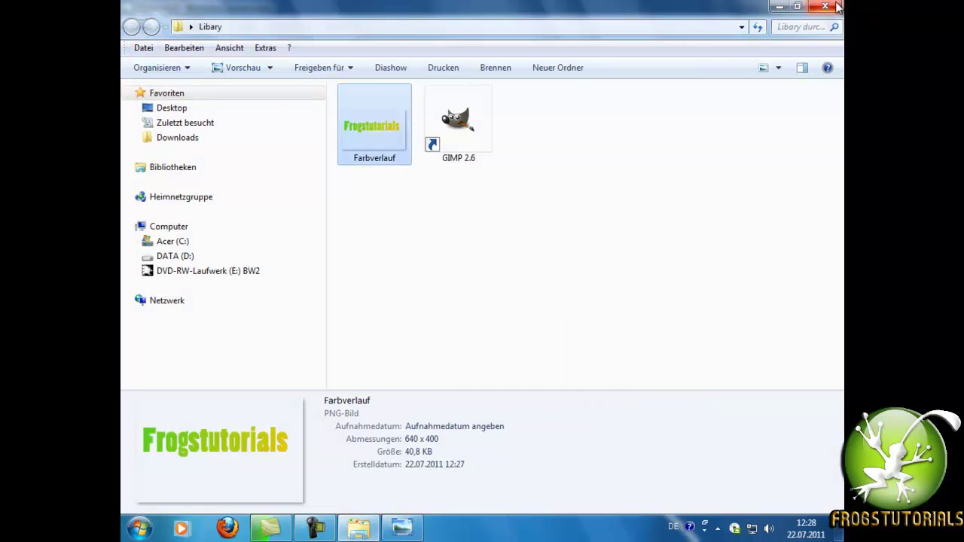
key(Return)
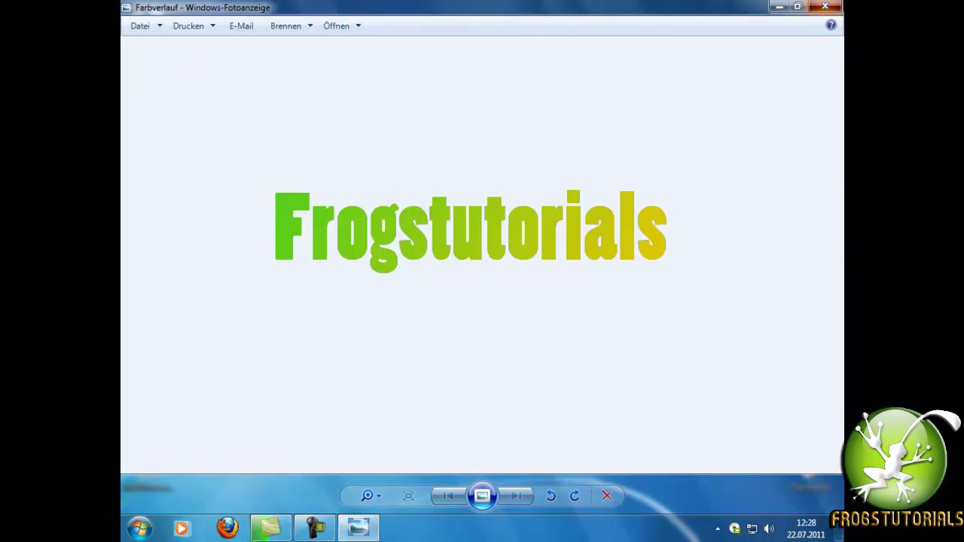
click(825, 7)
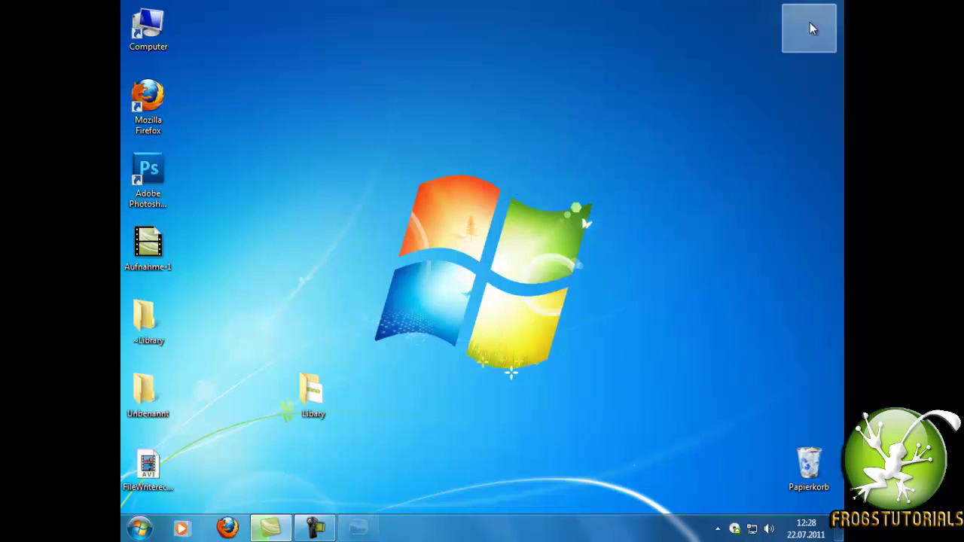
Launch GIMP 2.6 from its shortcut inside the Libary folder.
double_click(314, 393)
drag(458, 155, 475, 134)
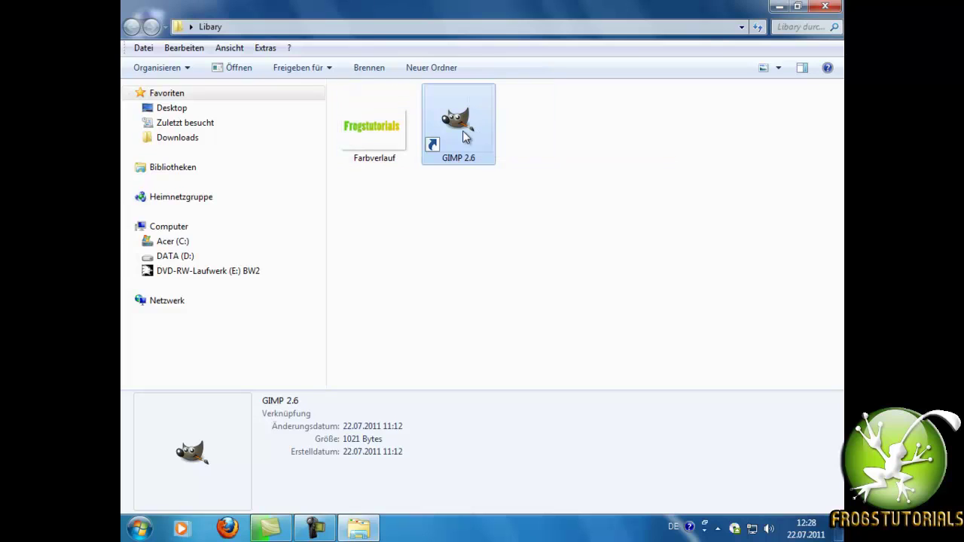
double_click(465, 136)
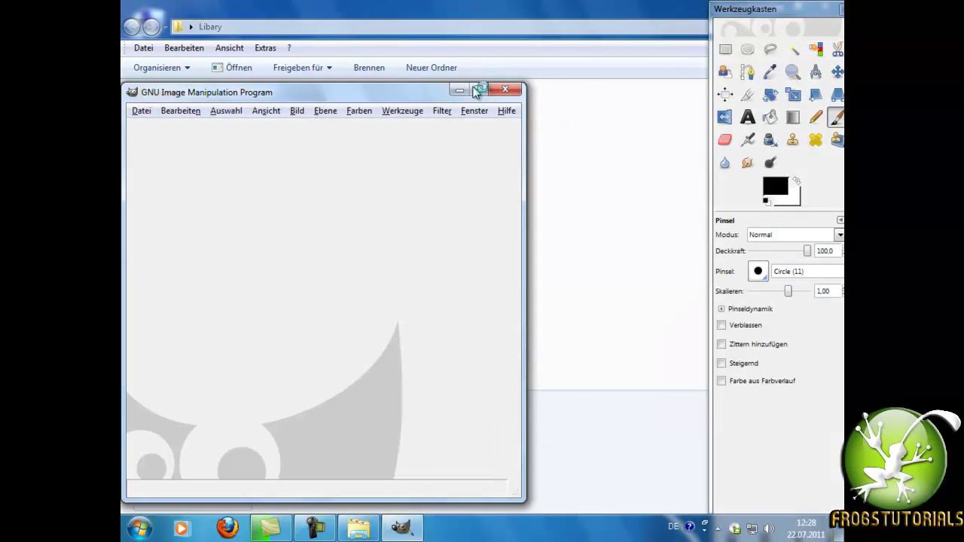
Maximize GIMP and create a new blank 640×400 px image via Datei > Neu.
click(481, 90)
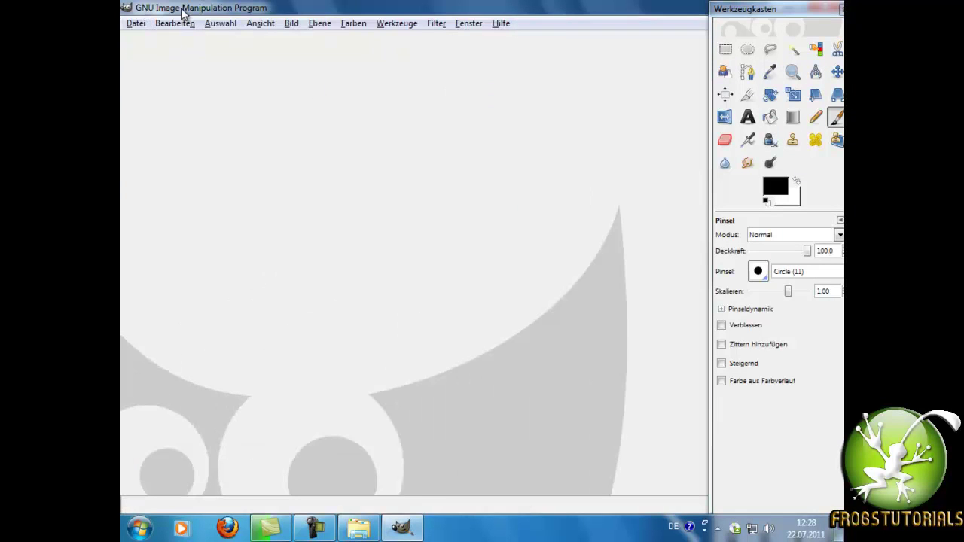
click(141, 25)
click(157, 40)
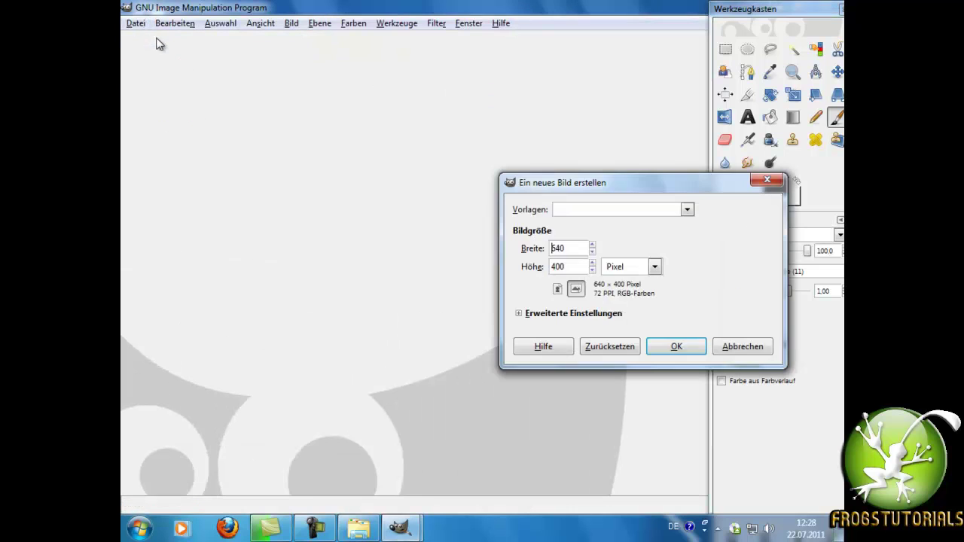
click(694, 352)
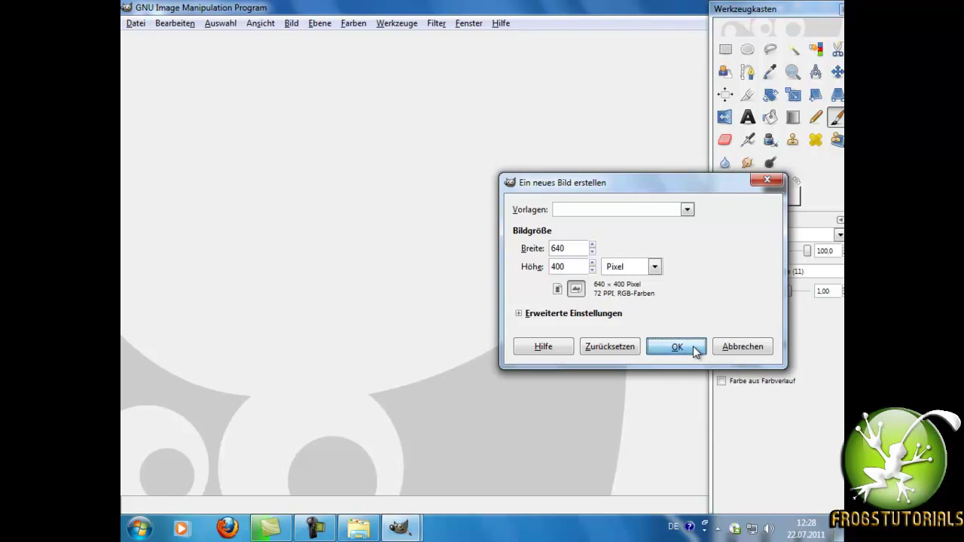
mouse_move(768, 9)
mouse_down()
mouse_move(767, 60)
mouse_move(741, 11)
mouse_move(736, 23)
mouse_move(764, 34)
mouse_move(763, 19)
mouse_up()
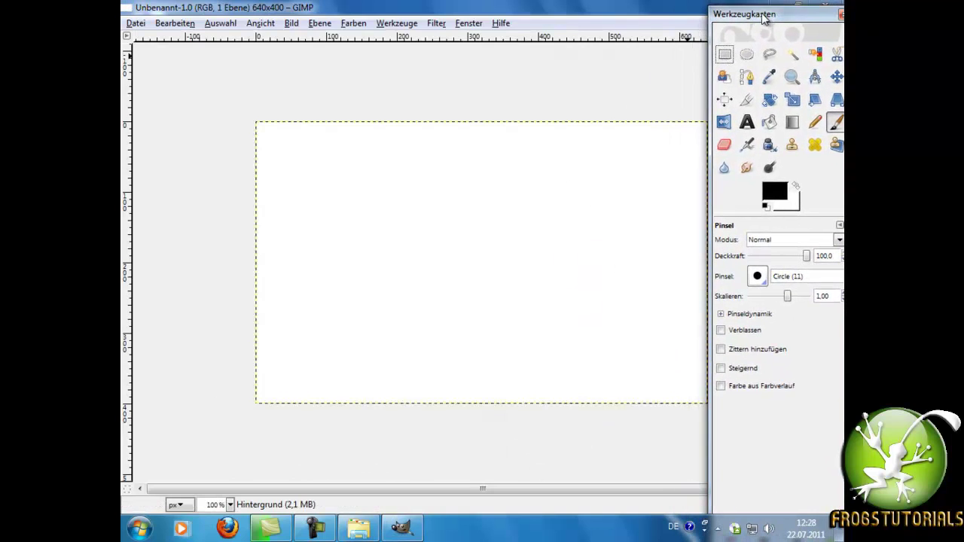
Restore the Ebenen dock from Kürzlich geschlossene Docks and place it at the top left.
click(462, 25)
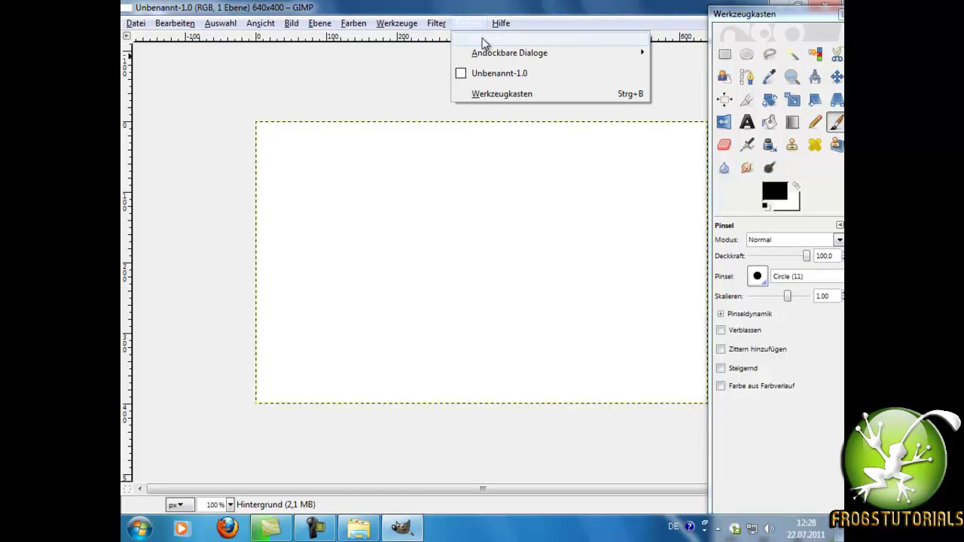
mouse_move(501, 22)
click(495, 4)
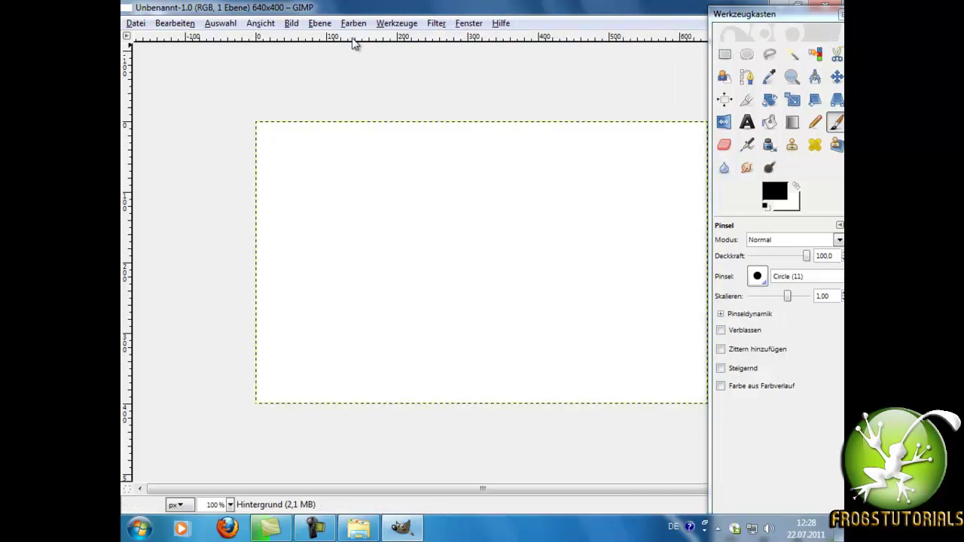
click(475, 25)
click(461, 23)
click(460, 23)
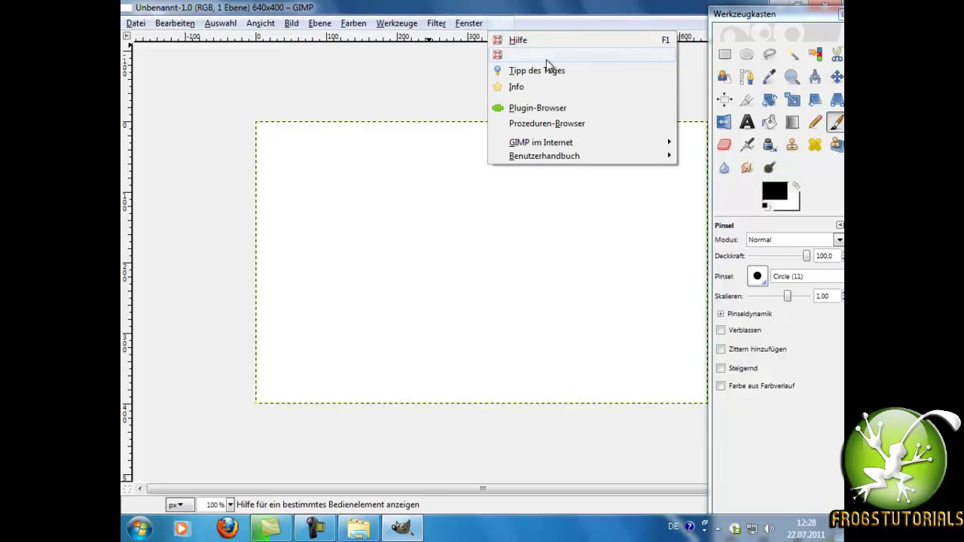
mouse_move(497, 41)
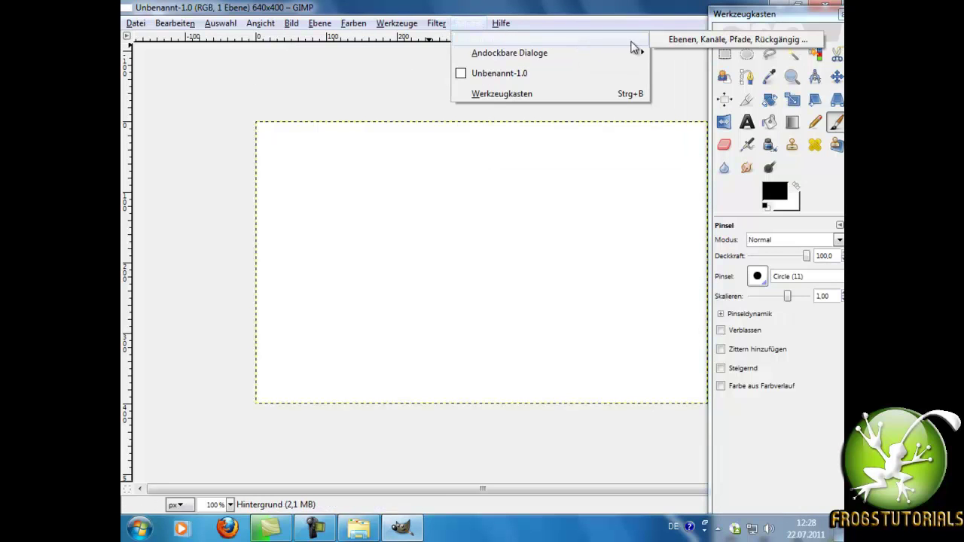
click(704, 42)
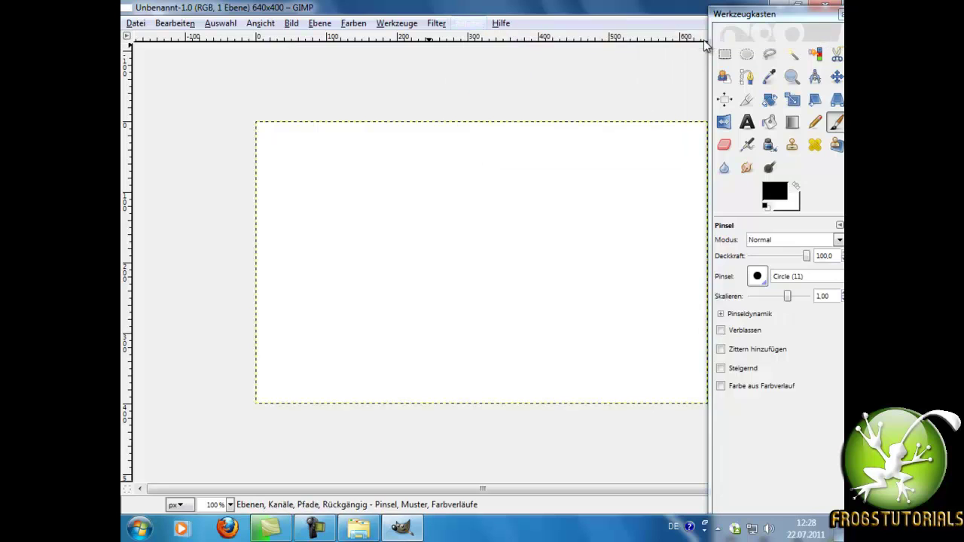
drag(314, 30, 182, 9)
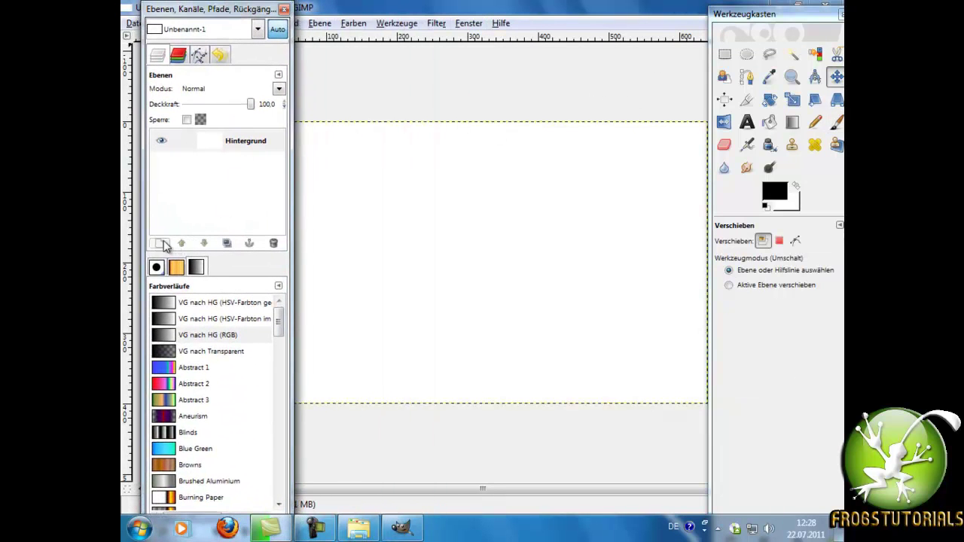
drag(219, 11, 202, 94)
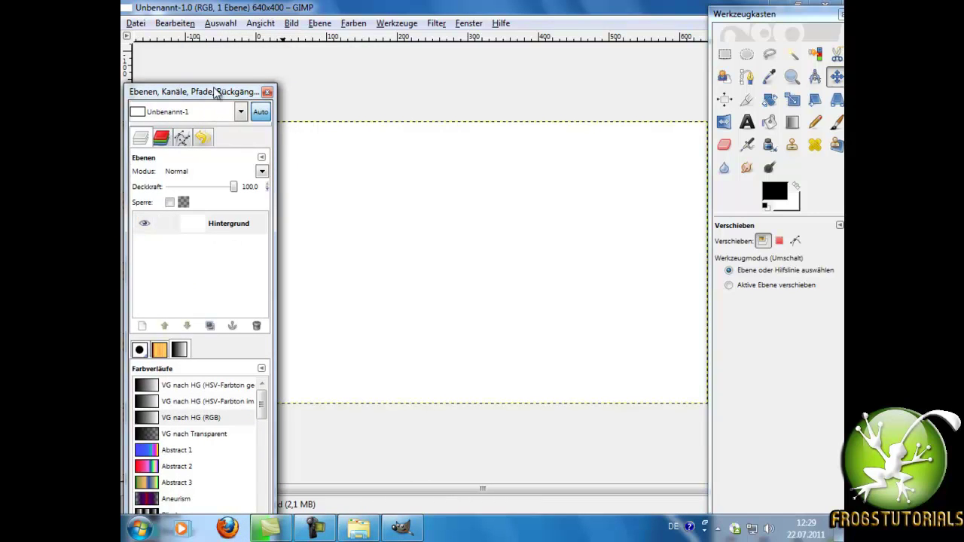
drag(215, 91, 208, 35)
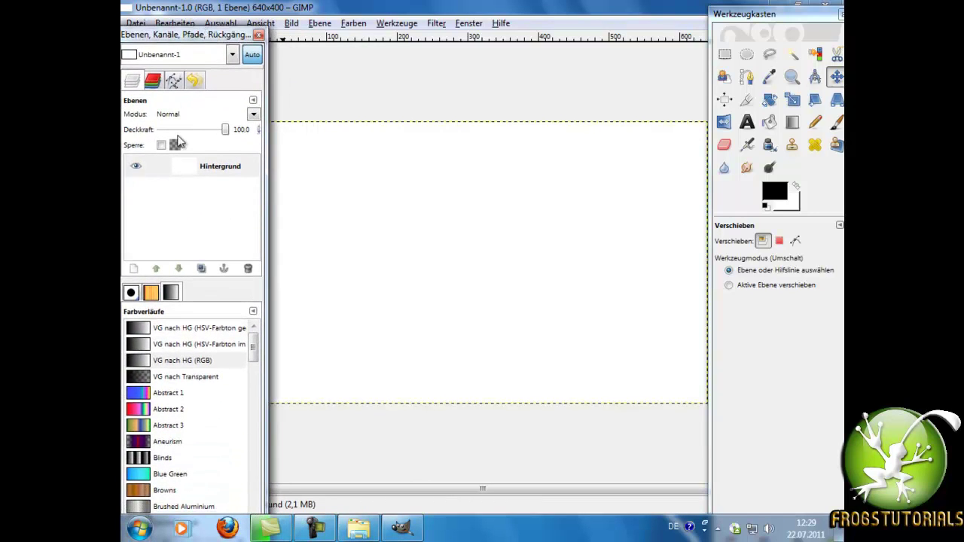
Add a new transparent layer named Neue Ebene.
click(134, 269)
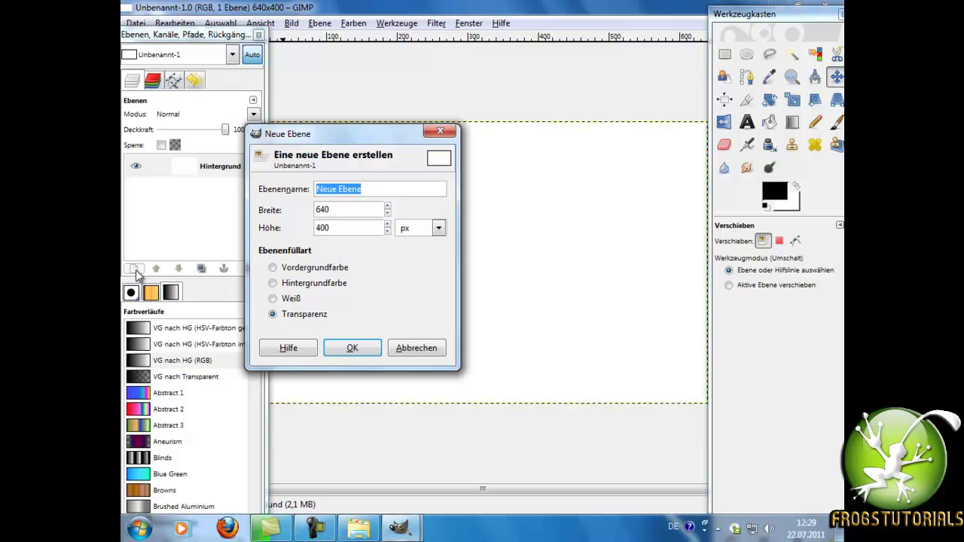
click(276, 317)
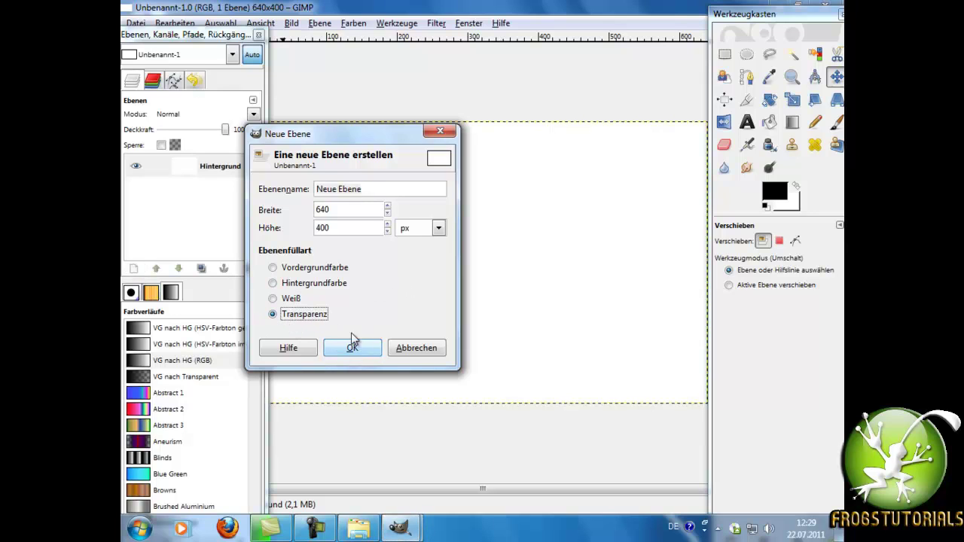
click(378, 190)
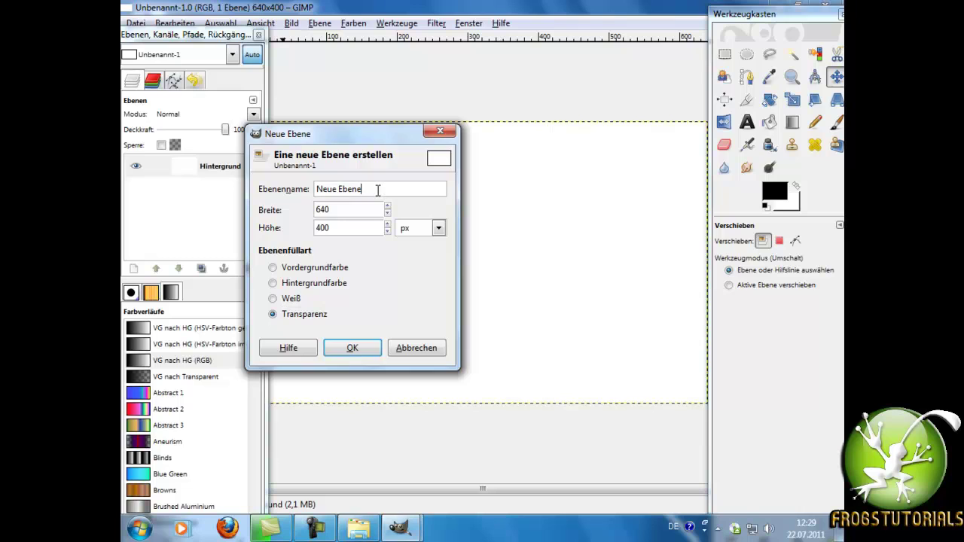
click(354, 348)
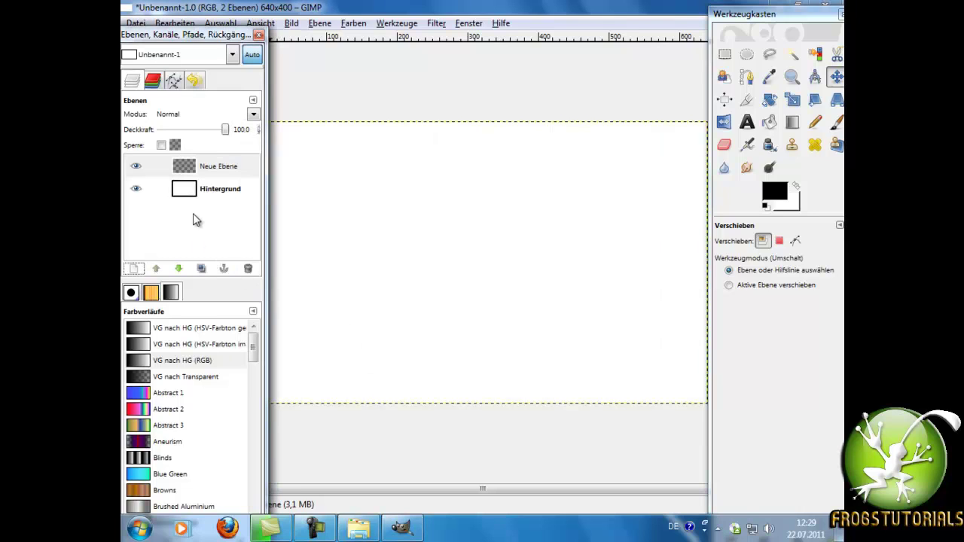
Delete the white Hintergrund layer with Ebene löschen.
right_click(201, 201)
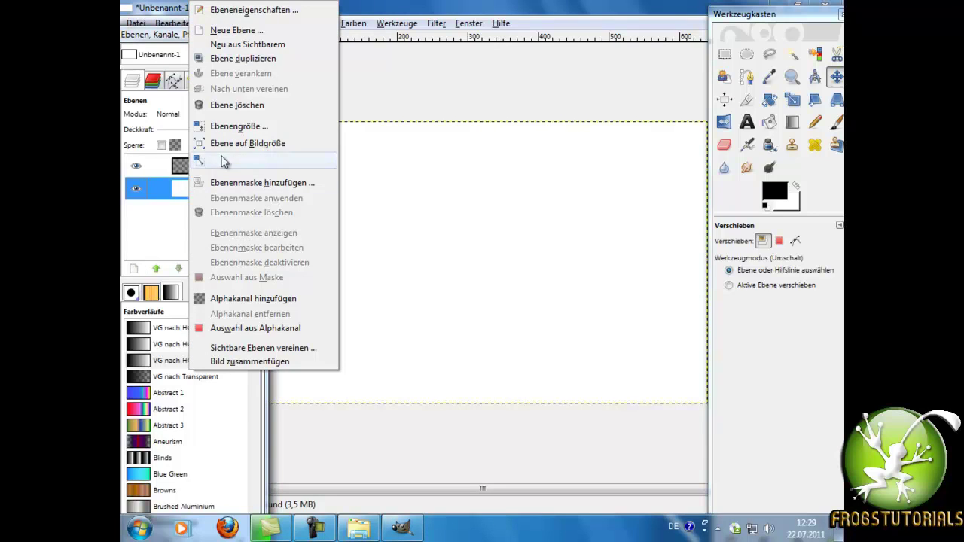
click(212, 105)
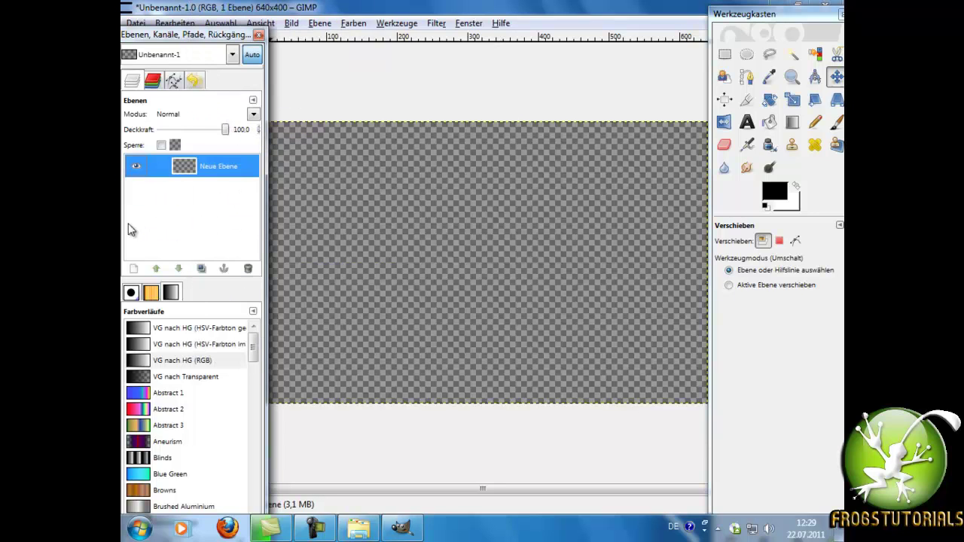
mouse_move(188, 38)
mouse_down()
mouse_move(226, 2)
mouse_move(206, 10)
mouse_move(201, 27)
mouse_up()
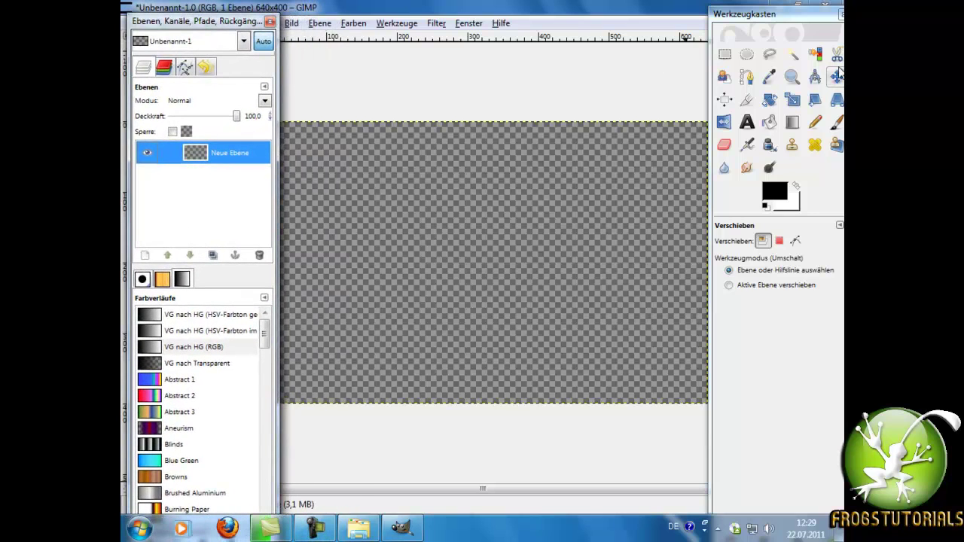
Draw a text box, type Frogstutorials, and set its font size to 81 px.
click(748, 122)
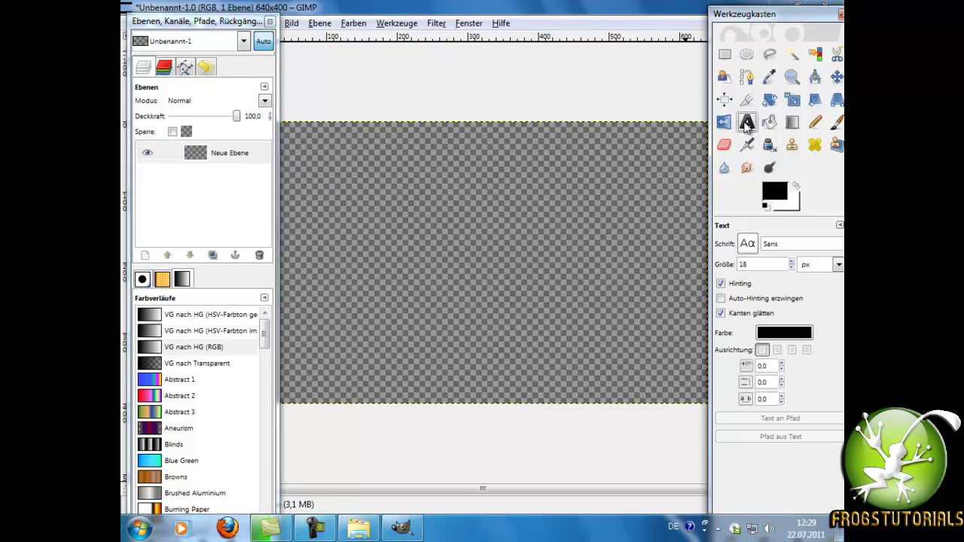
drag(213, 23, 179, 25)
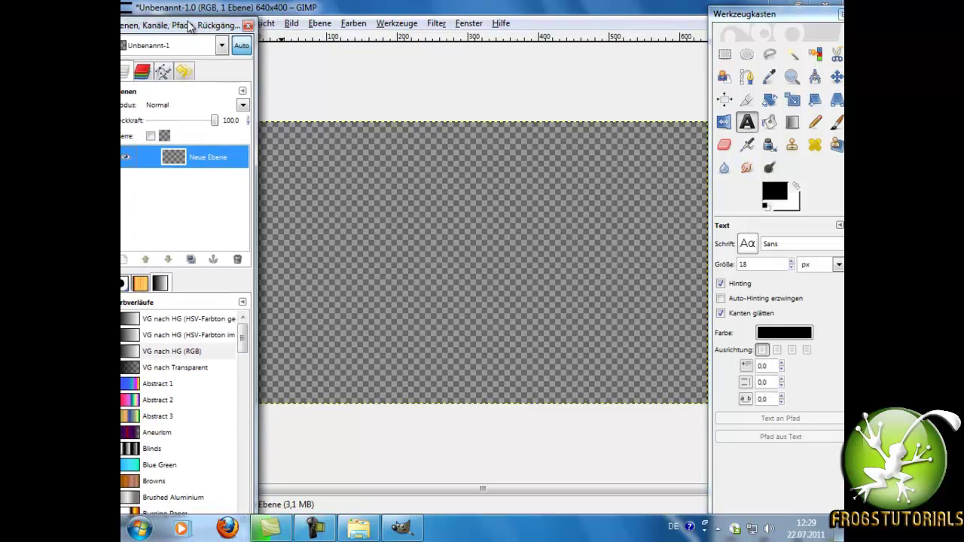
drag(329, 164, 672, 340)
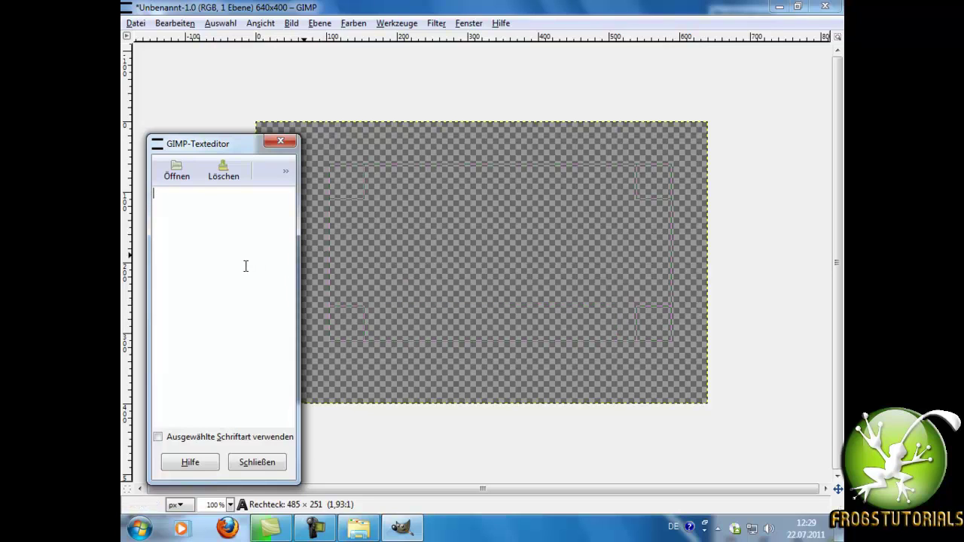
text(Frogstutorials)
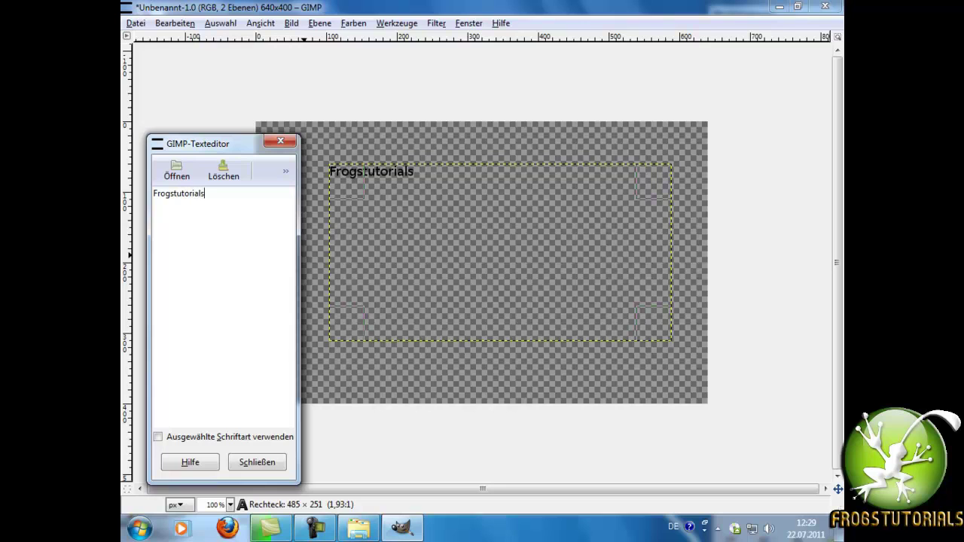
click(402, 527)
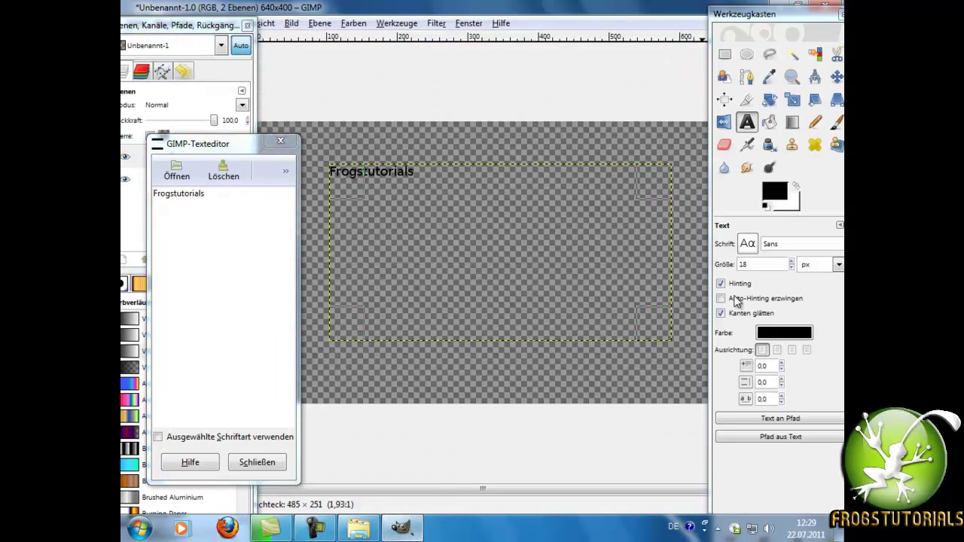
click(792, 261)
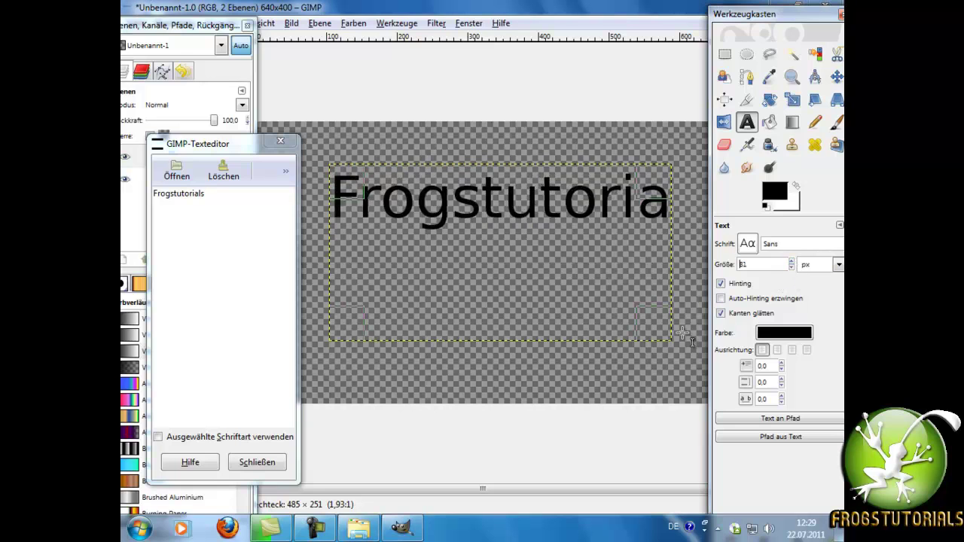
click(402, 527)
Change the text font to Roland Thin.
click(423, 529)
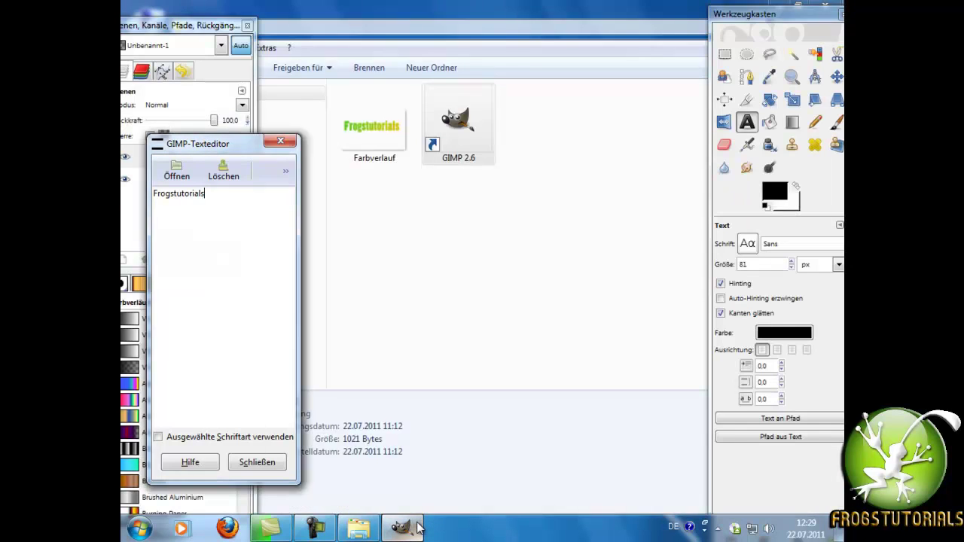
click(749, 248)
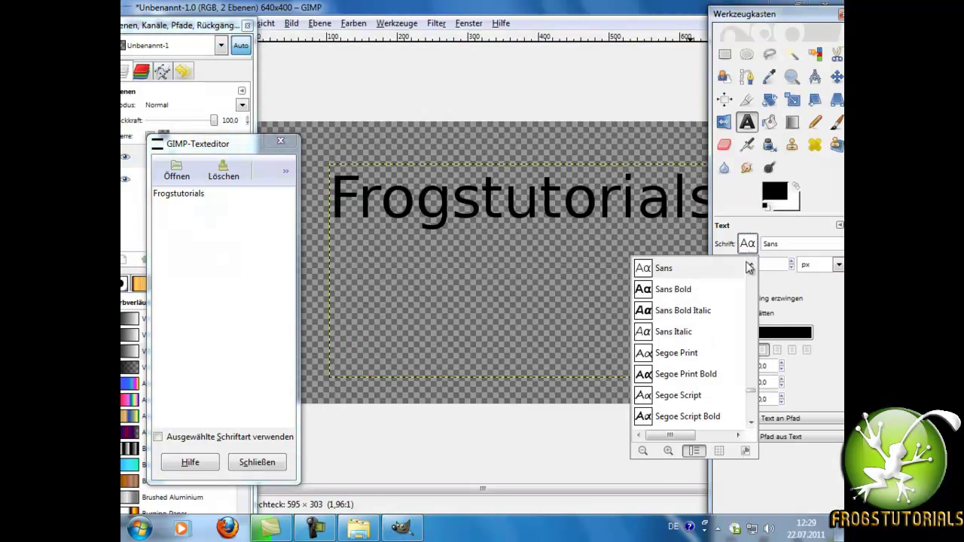
scroll(708, 387, down, 2)
scroll(710, 387, up, 5)
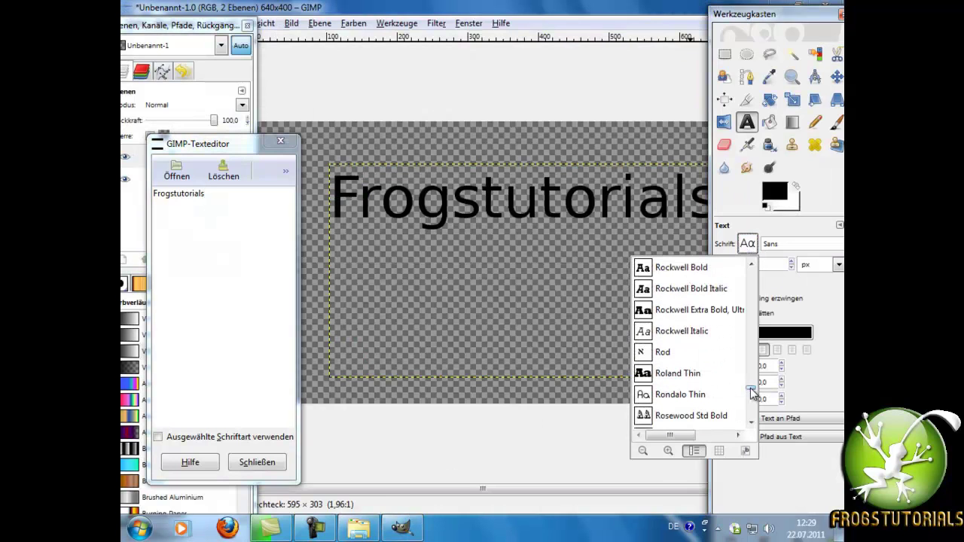
click(663, 375)
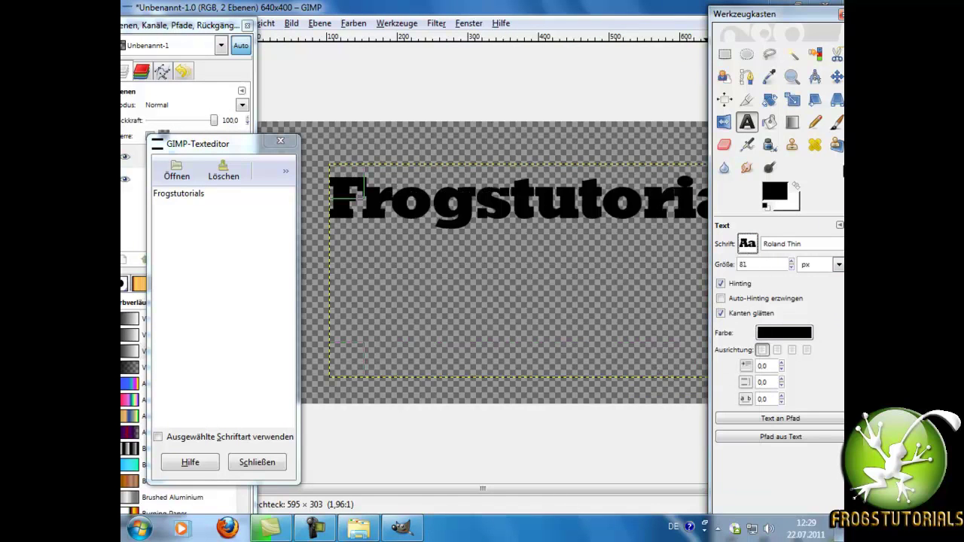
drag(799, 12, 820, 18)
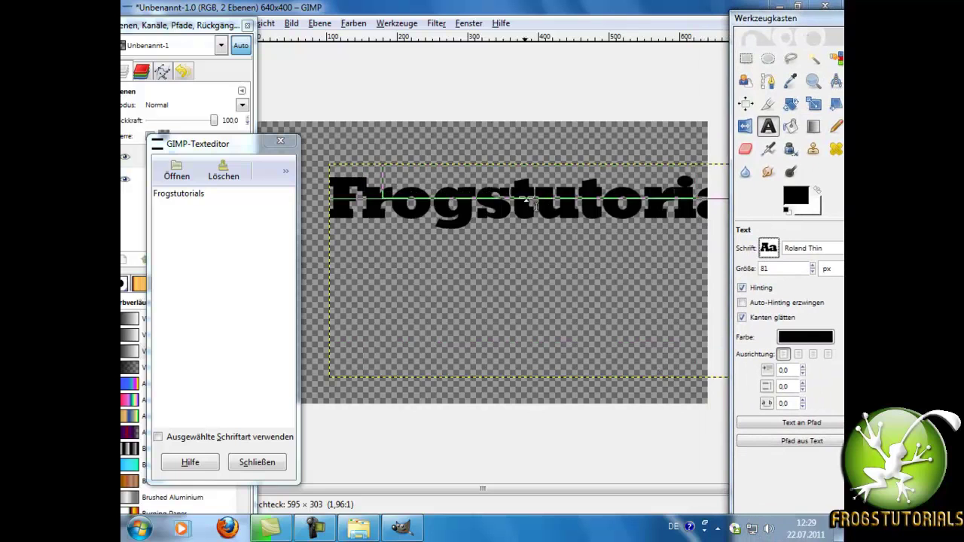
Widen the text box so the whole word shows and shift it left.
key(Tab)
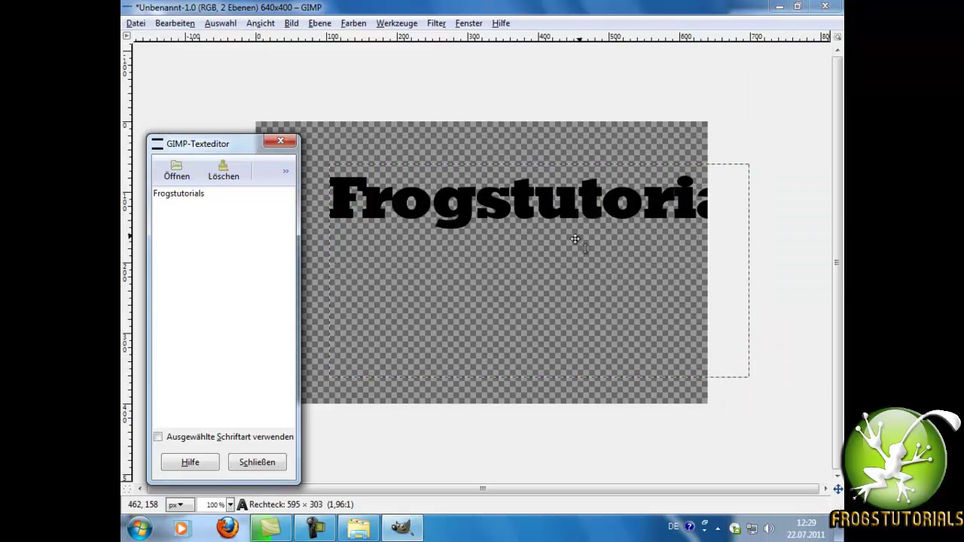
drag(575, 238, 510, 270)
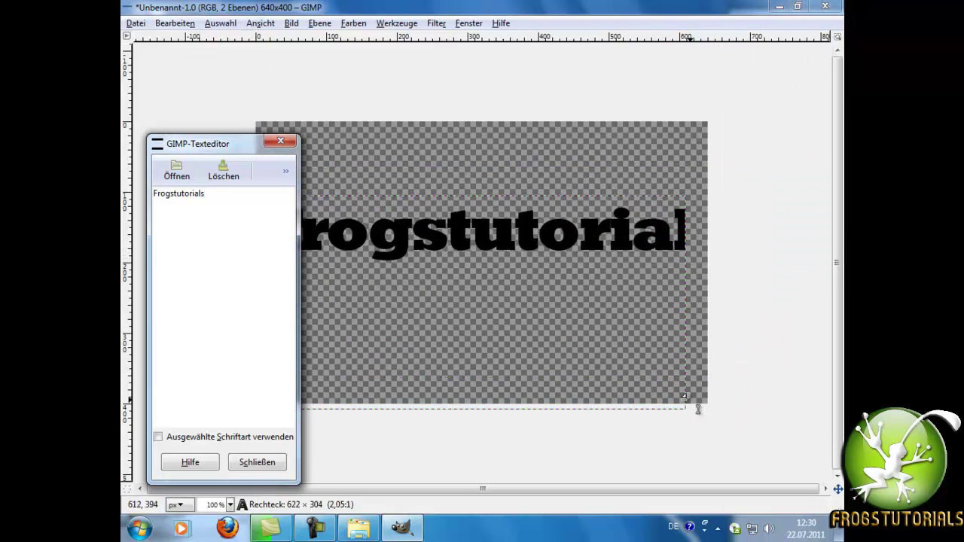
drag(698, 409, 721, 407)
drag(564, 243, 527, 251)
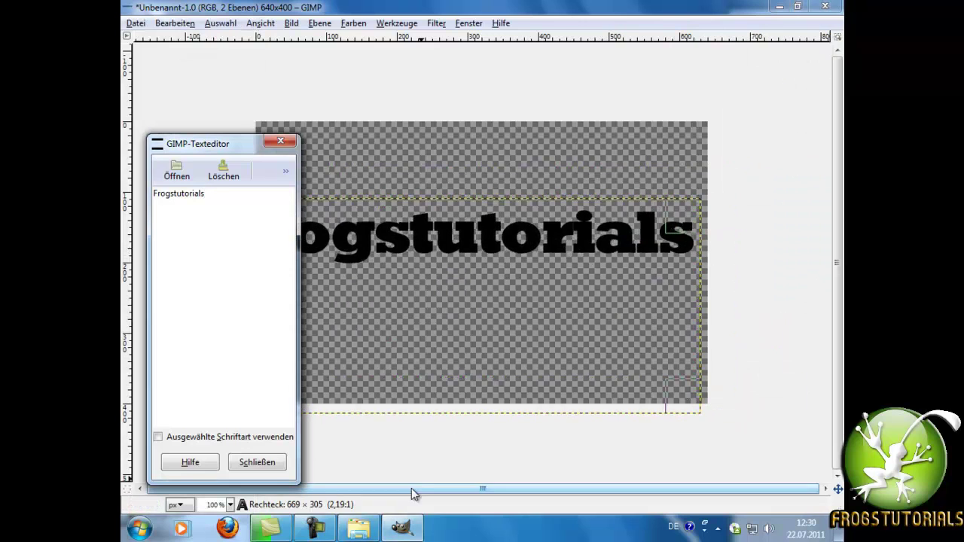
key(Tab)
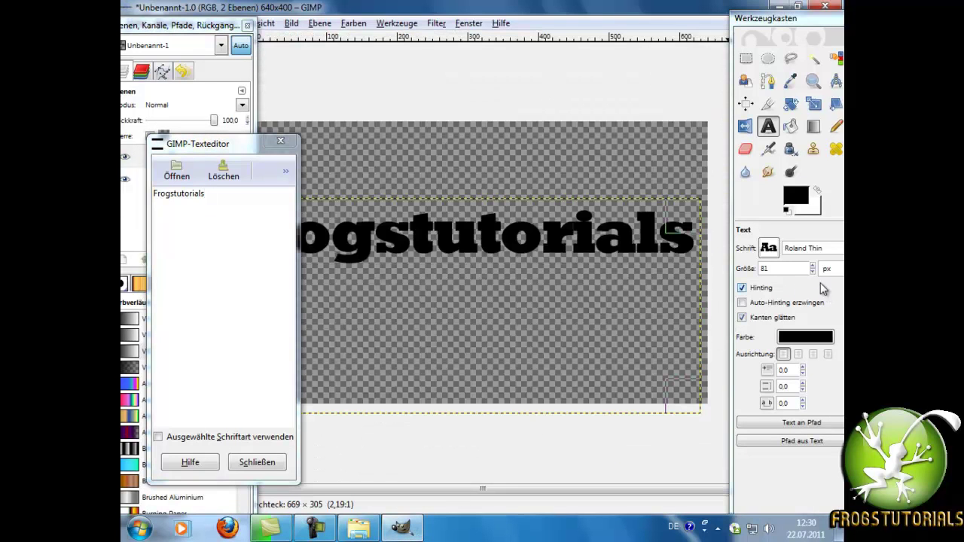
scroll(811, 274, down, 4)
key(Tab)
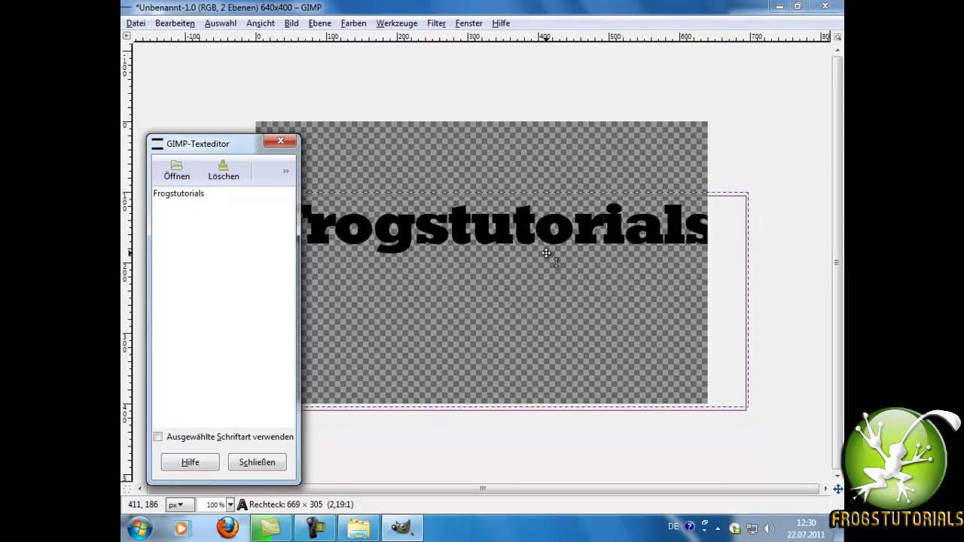
click(400, 531)
key(Tab)
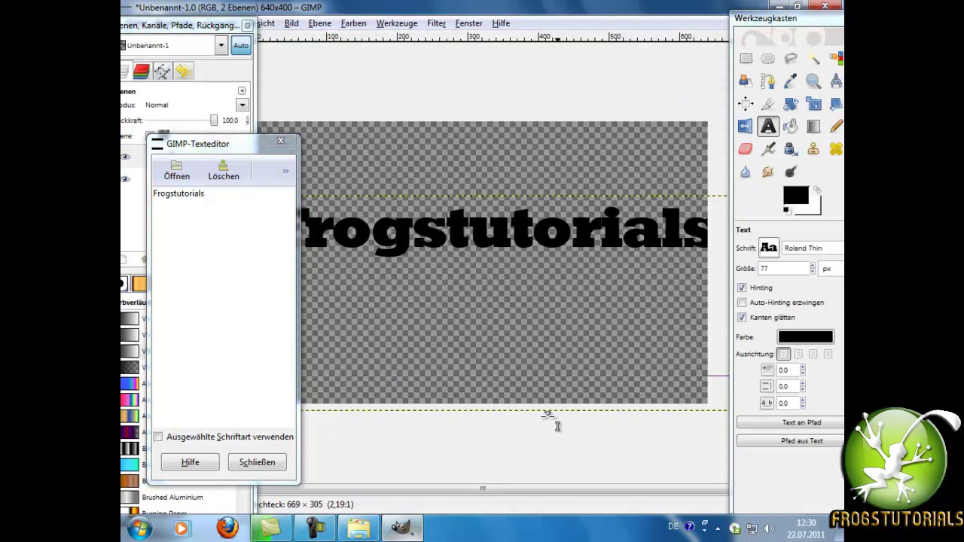
Reduce the text size to 72 px and reposition the word within the canvas.
click(812, 271)
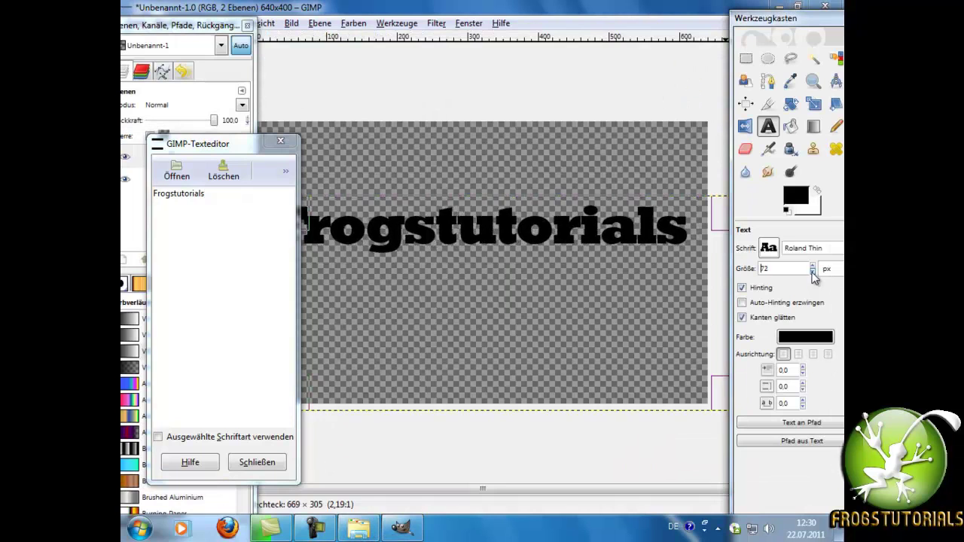
click(812, 271)
key(Tab)
drag(537, 247, 498, 275)
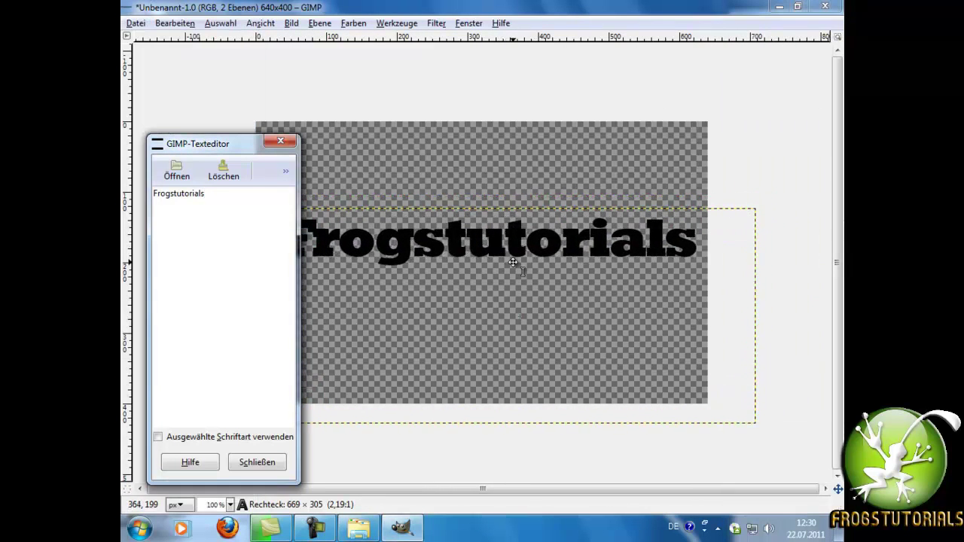
click(283, 141)
key(Tab)
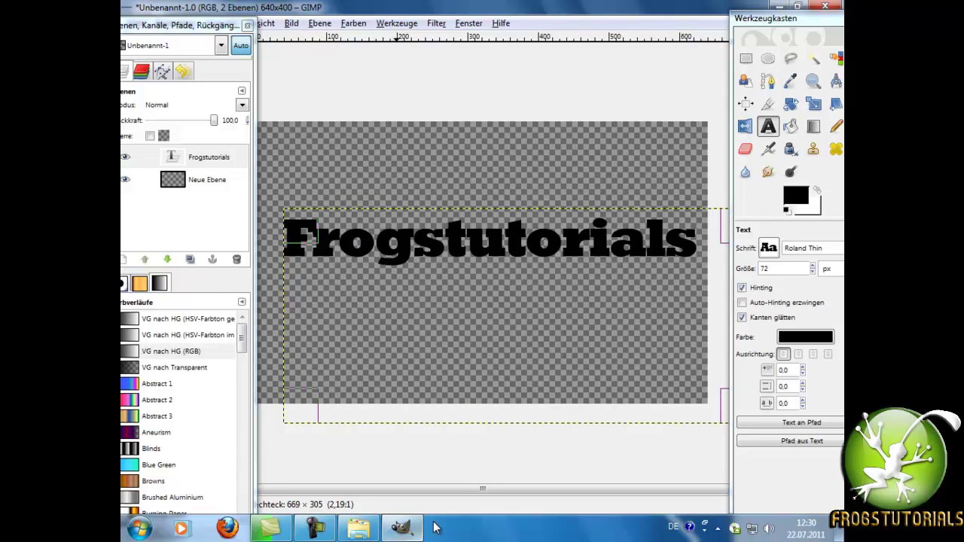
click(485, 256)
key(Tab)
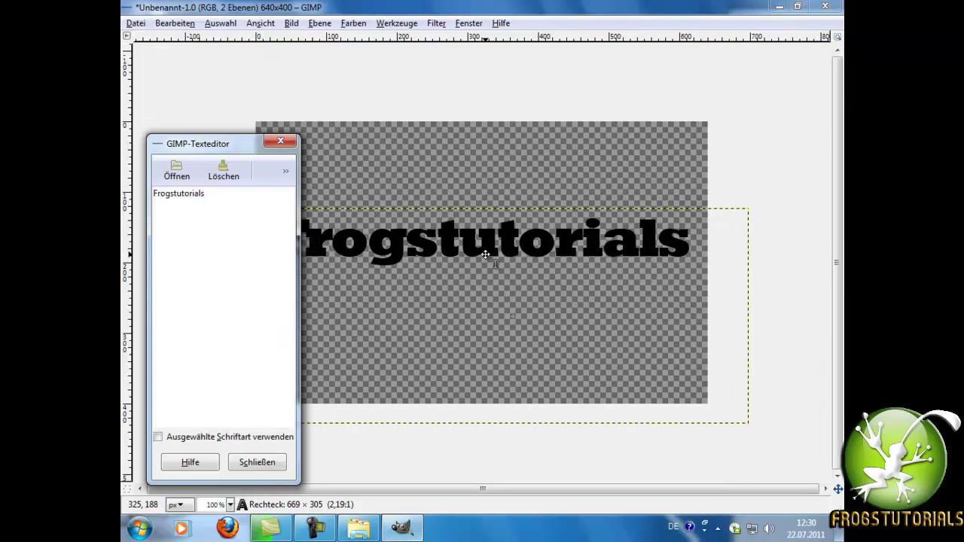
mouse_move(484, 256)
mouse_down()
mouse_move(494, 264)
mouse_move(487, 275)
mouse_move(488, 264)
mouse_up()
click(289, 143)
key(Tab)
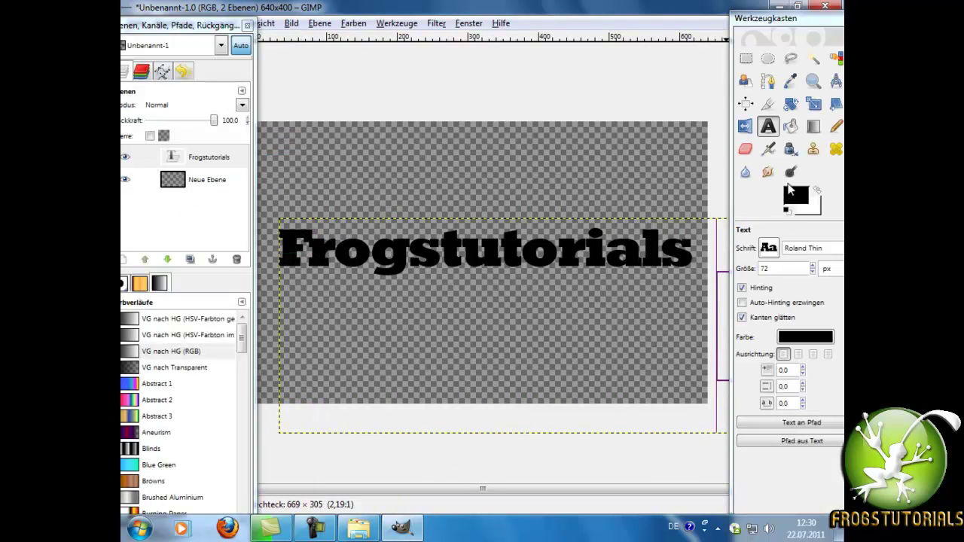
drag(190, 27, 204, 24)
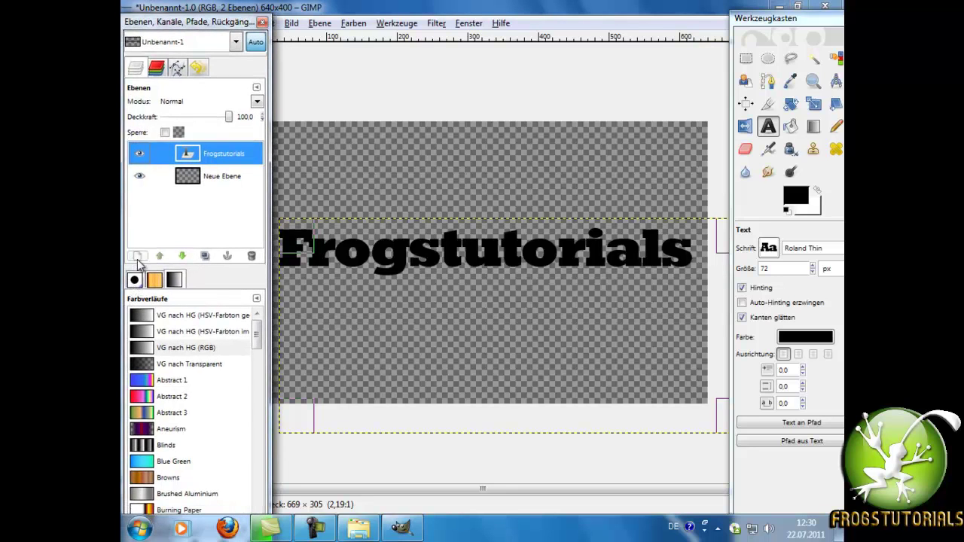
Add a transparent Neue Ebene#1 layer above the text and pick the Blend (Farbverlauf) tool.
click(137, 257)
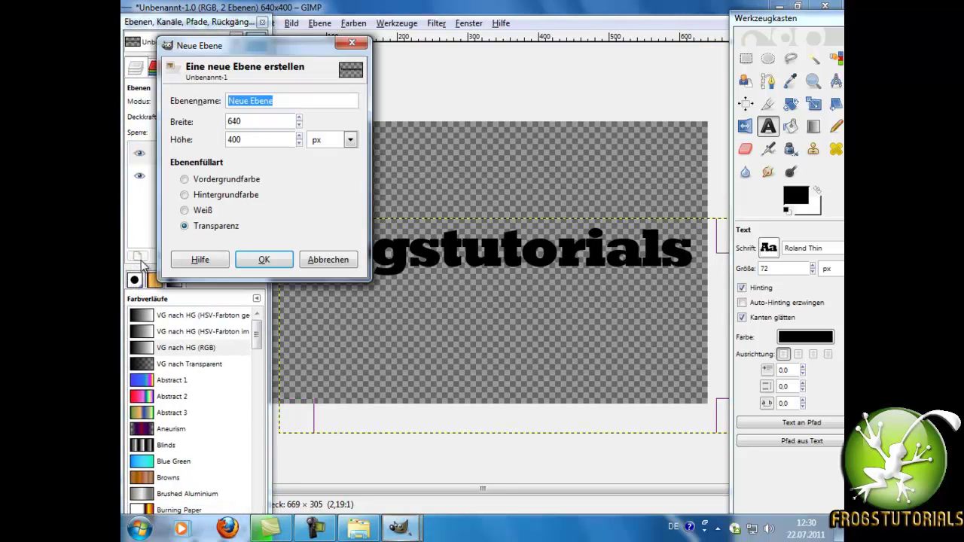
click(185, 225)
click(264, 259)
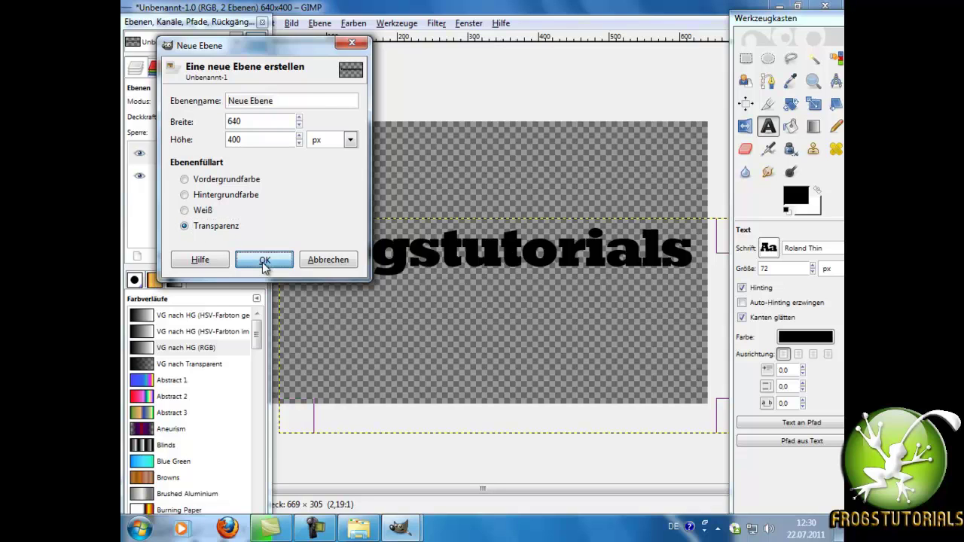
drag(802, 24, 724, 27)
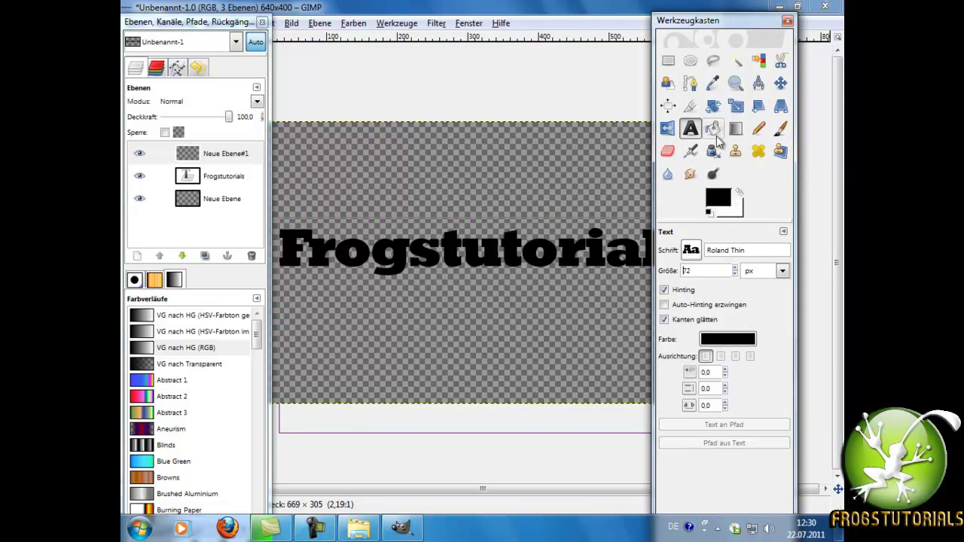
click(736, 128)
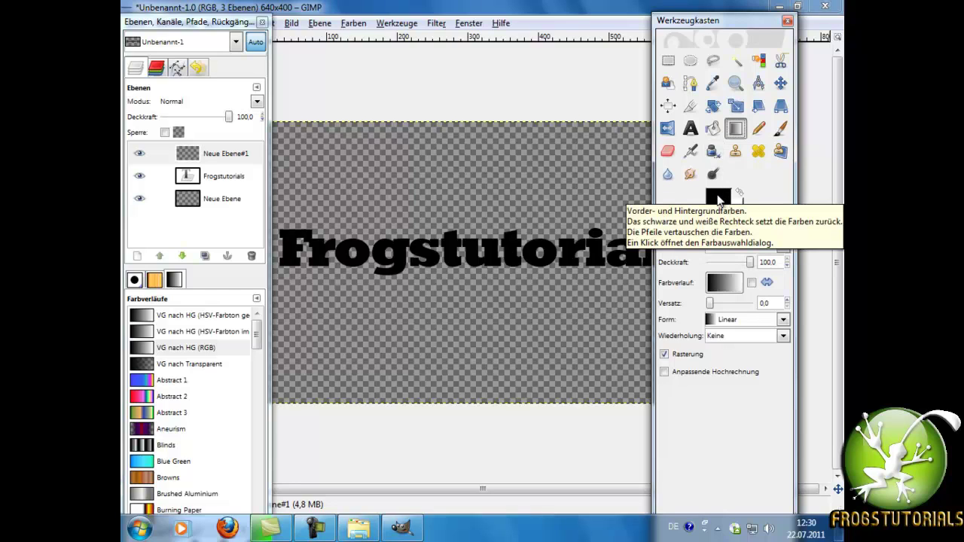
Set the foreground colour to black, after briefly trying red.
click(723, 198)
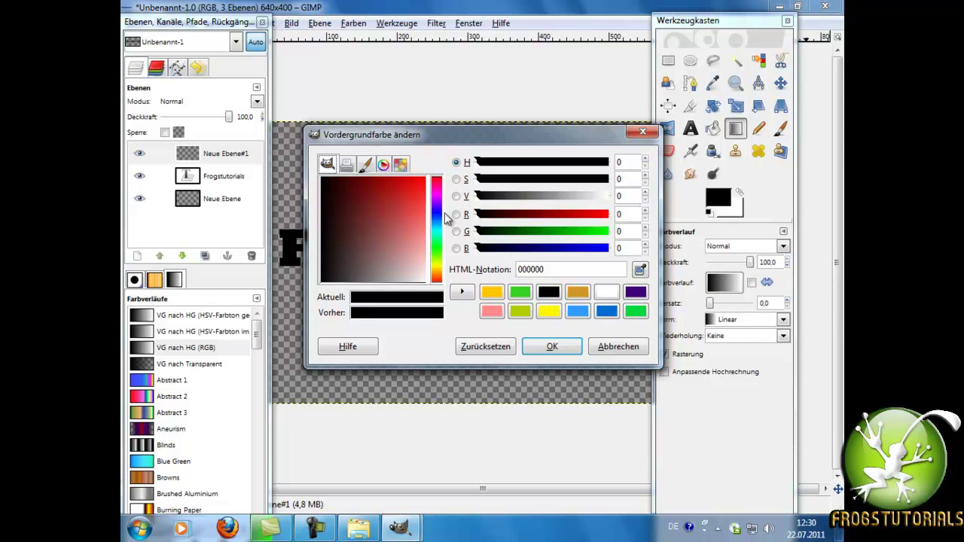
drag(369, 219, 469, 158)
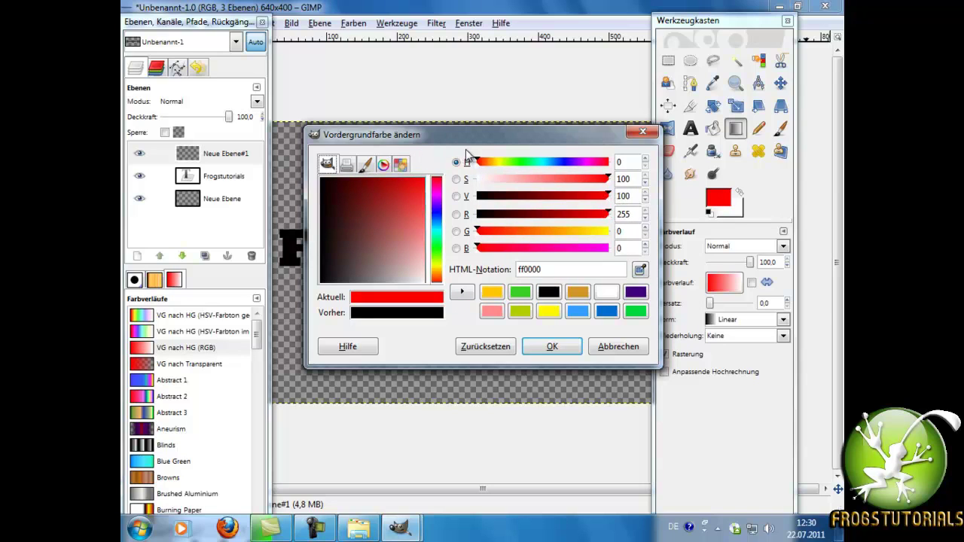
click(552, 346)
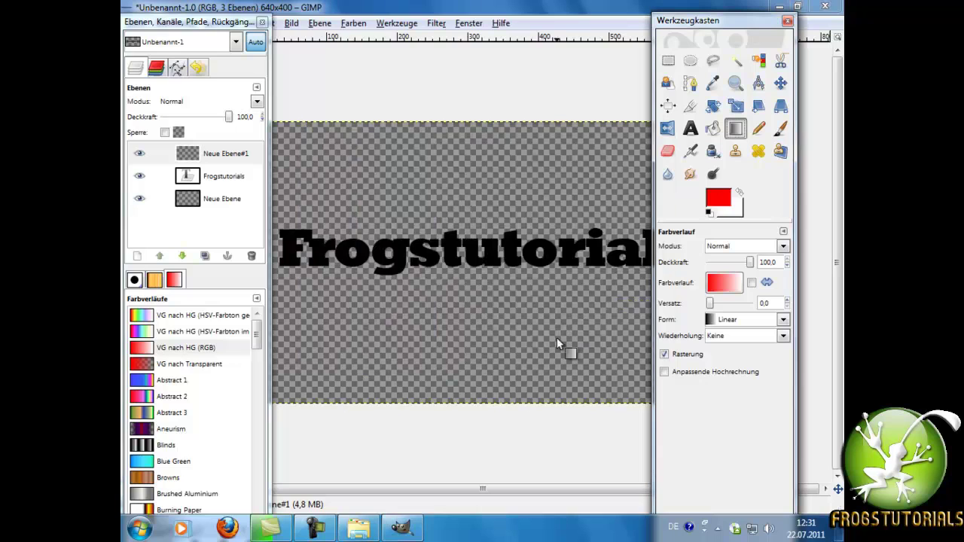
click(712, 198)
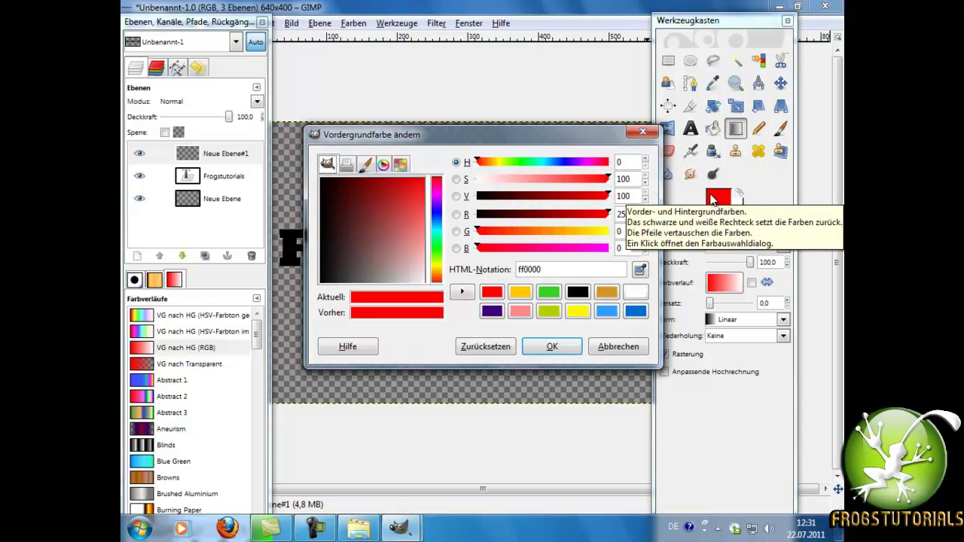
drag(376, 210, 594, 385)
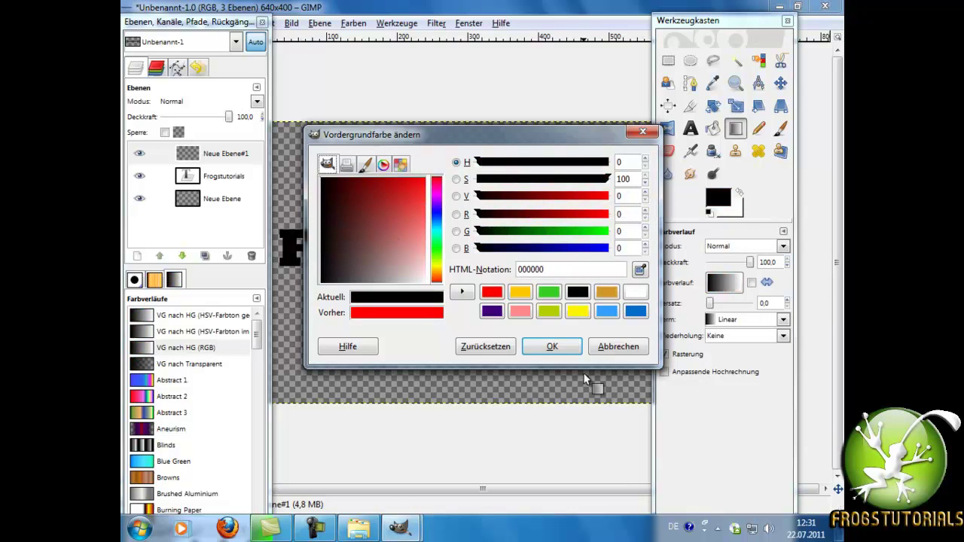
click(552, 346)
Set the background colour to pure red, ff0000.
click(731, 213)
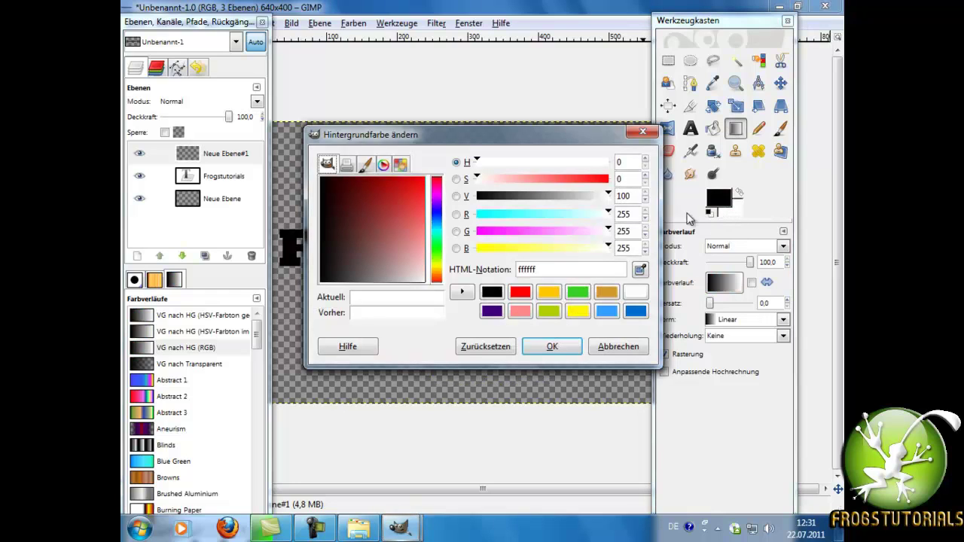
drag(415, 204, 538, 220)
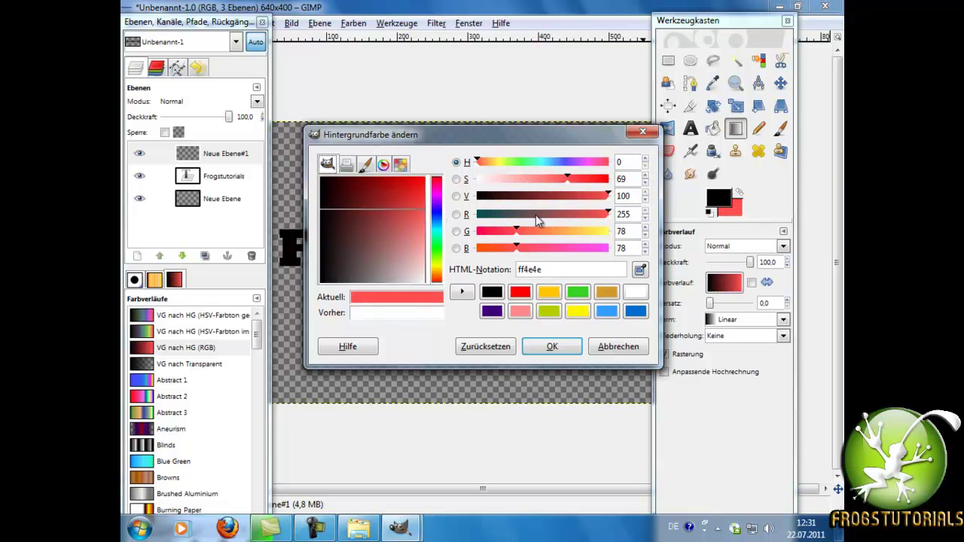
click(739, 384)
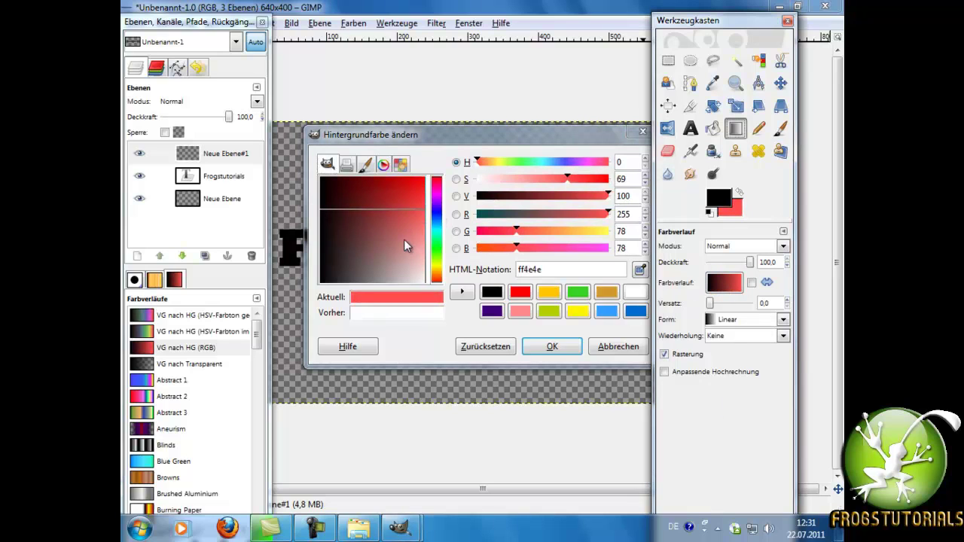
drag(404, 240, 426, 178)
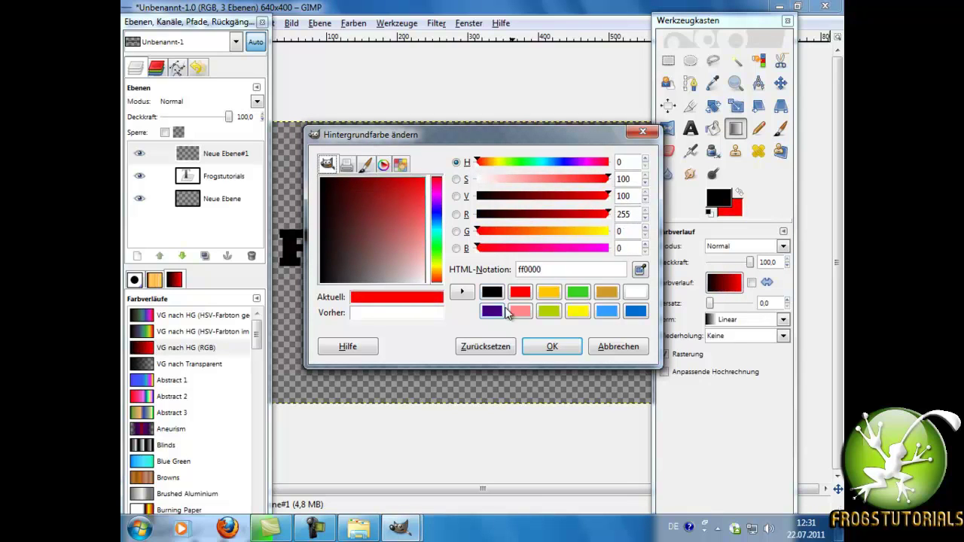
click(555, 348)
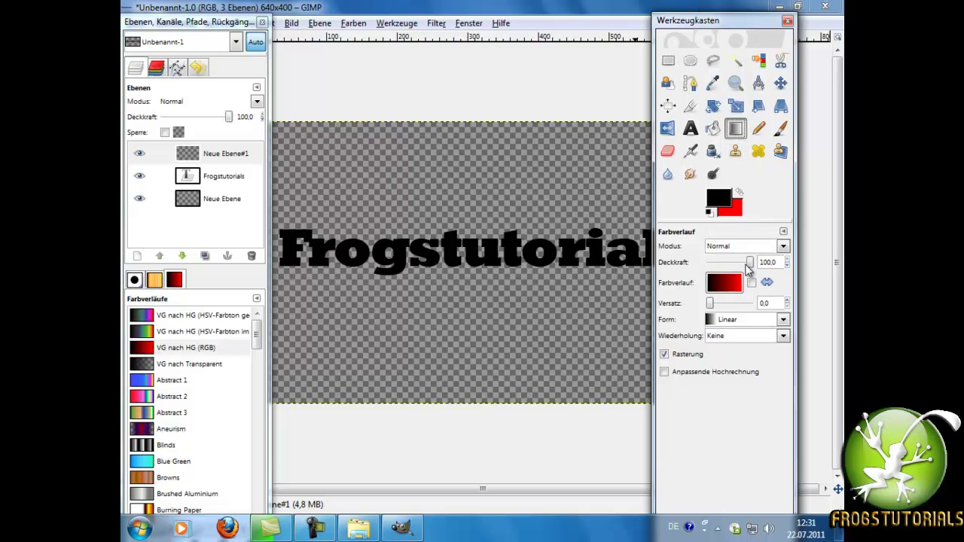
Drag a black-to-red gradient from the canvas's top-left to bottom-right corner on Neue Ebene#1.
drag(714, 20, 792, 27)
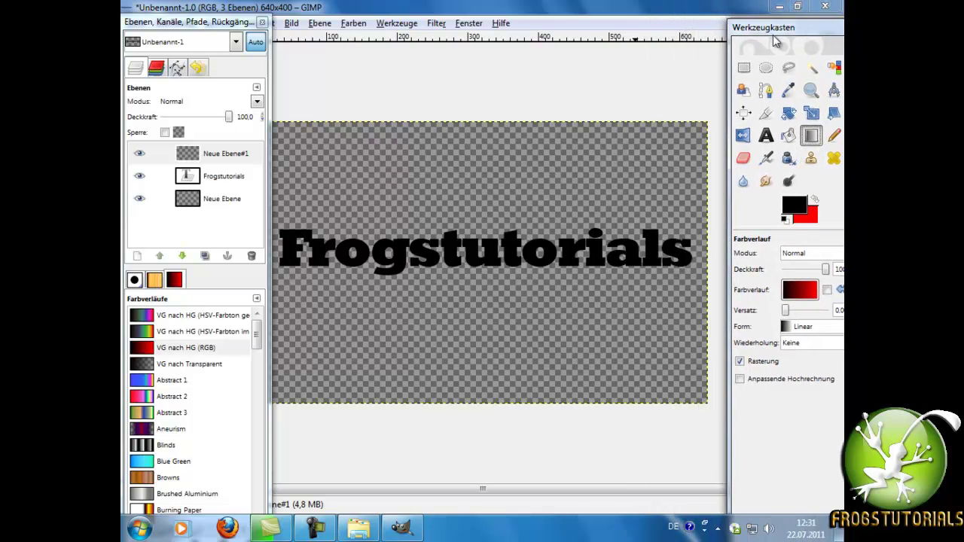
drag(184, 22, 152, 22)
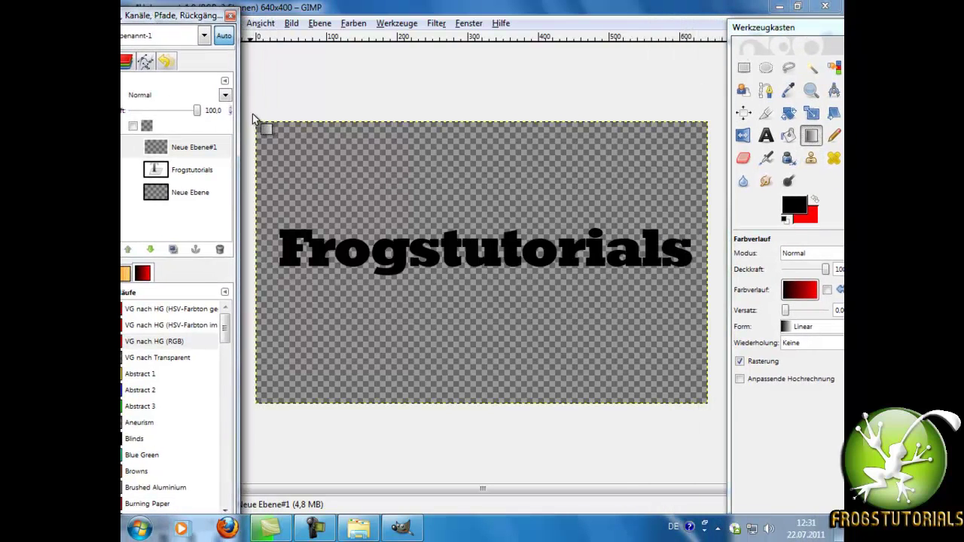
drag(252, 107, 732, 426)
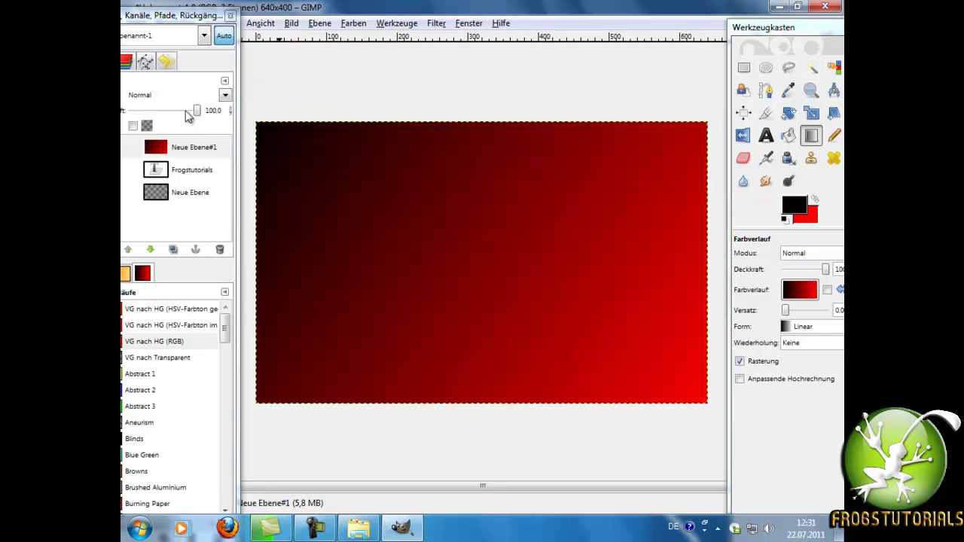
drag(187, 23, 386, 28)
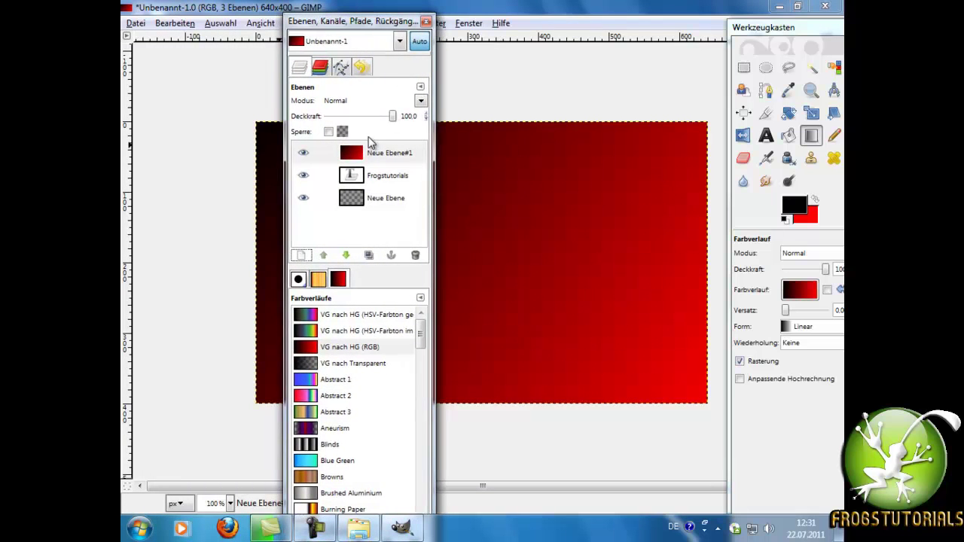
Set the gradient layer's blend mode to Unterschied.
click(420, 103)
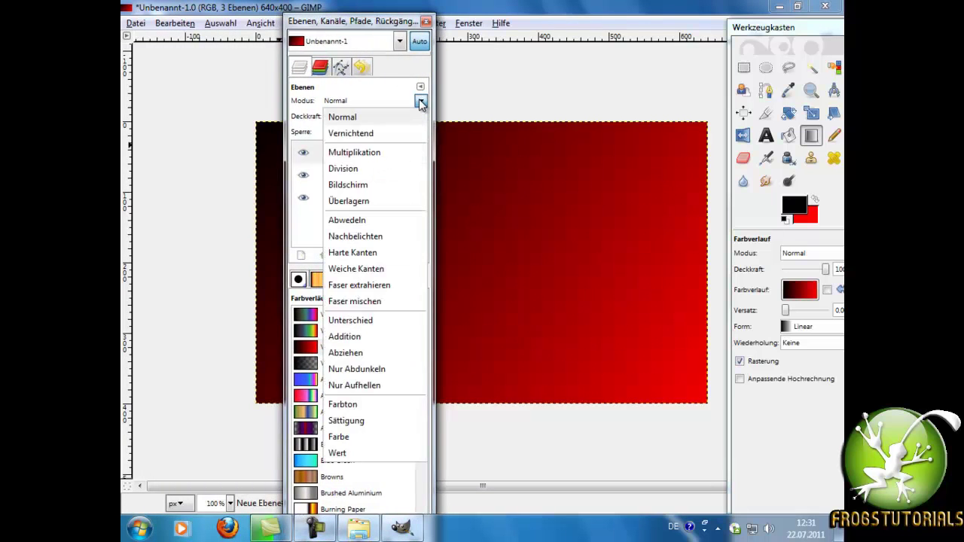
click(351, 321)
drag(387, 20, 213, 10)
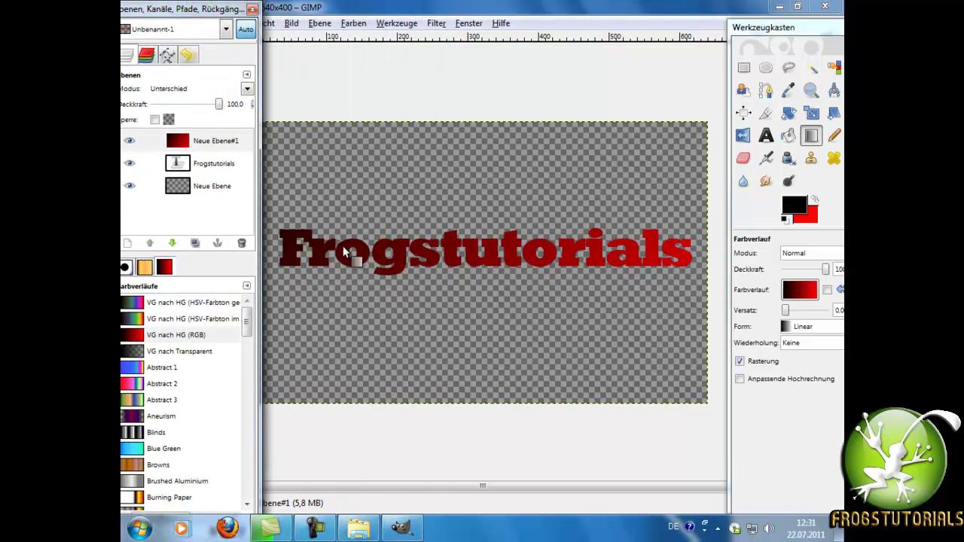
Try Bildschirm, Überlagern and Division modes, then return to Unterschied.
click(247, 90)
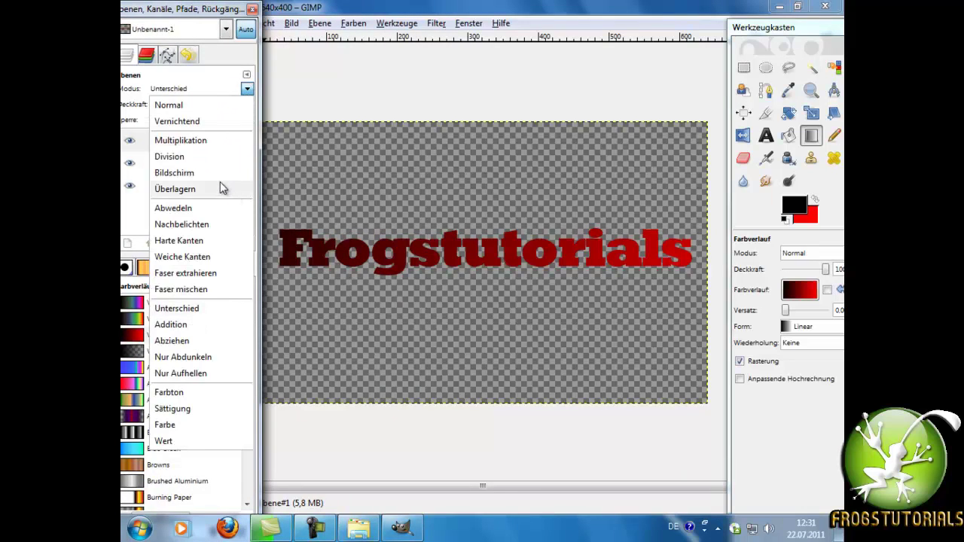
click(220, 179)
click(247, 89)
click(188, 193)
click(247, 89)
click(184, 160)
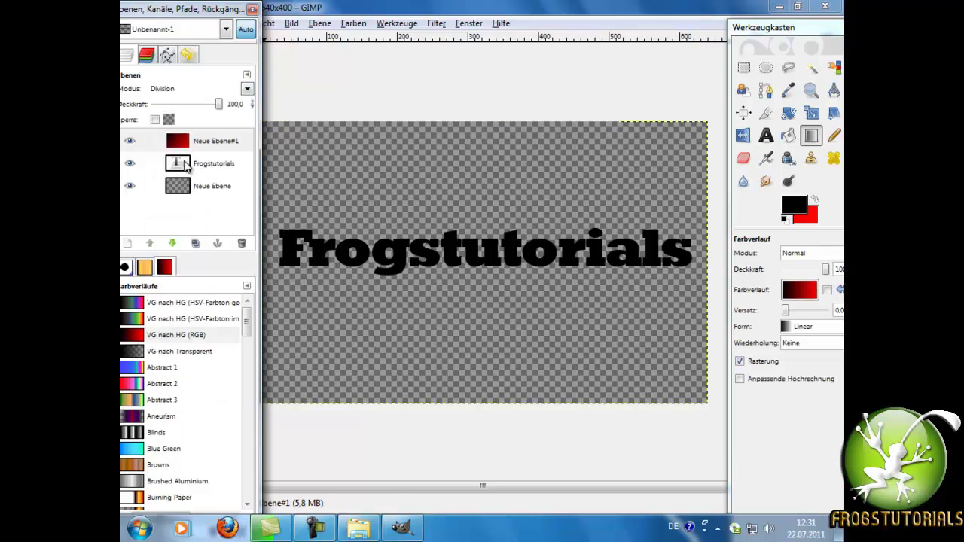
click(247, 89)
click(228, 308)
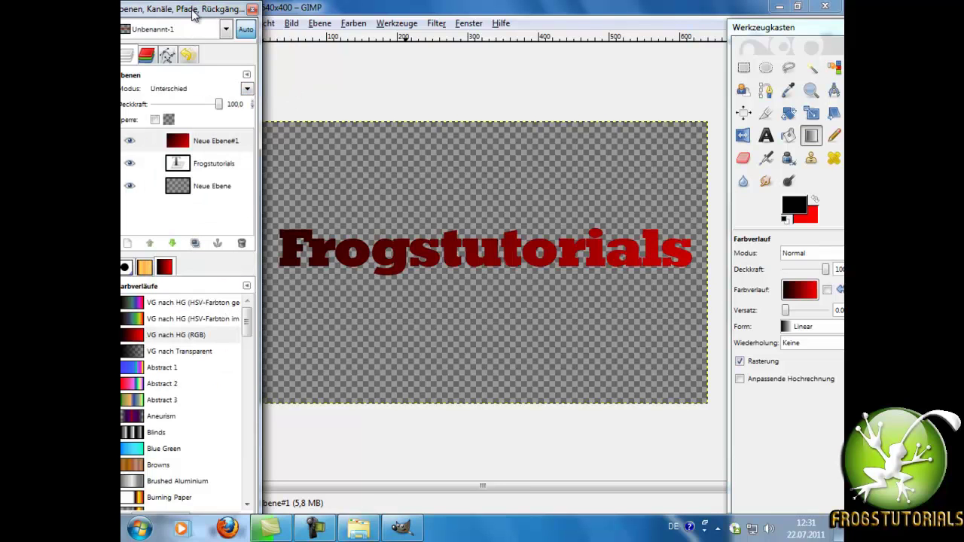
drag(194, 14, 521, 268)
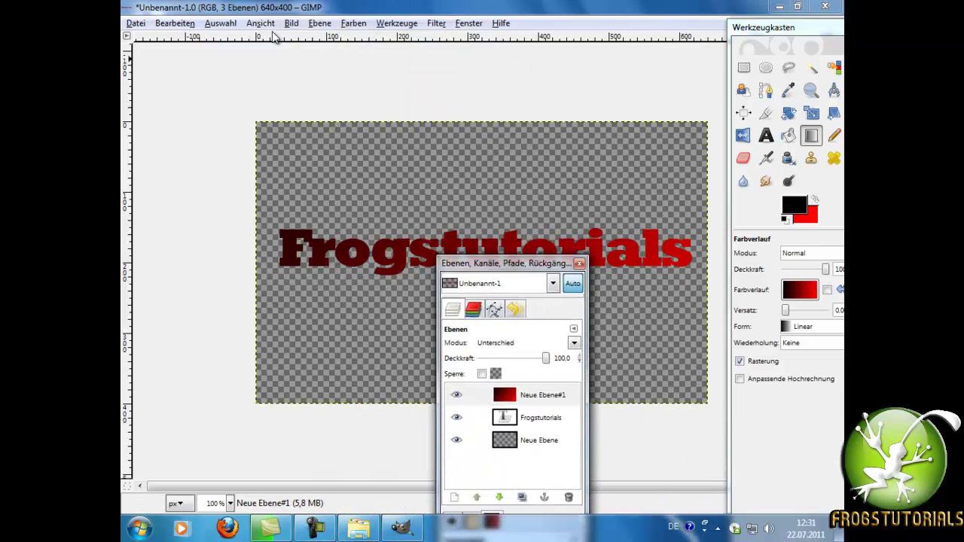
Drag the Layers panel aside so the menu bar is clear.
click(137, 24)
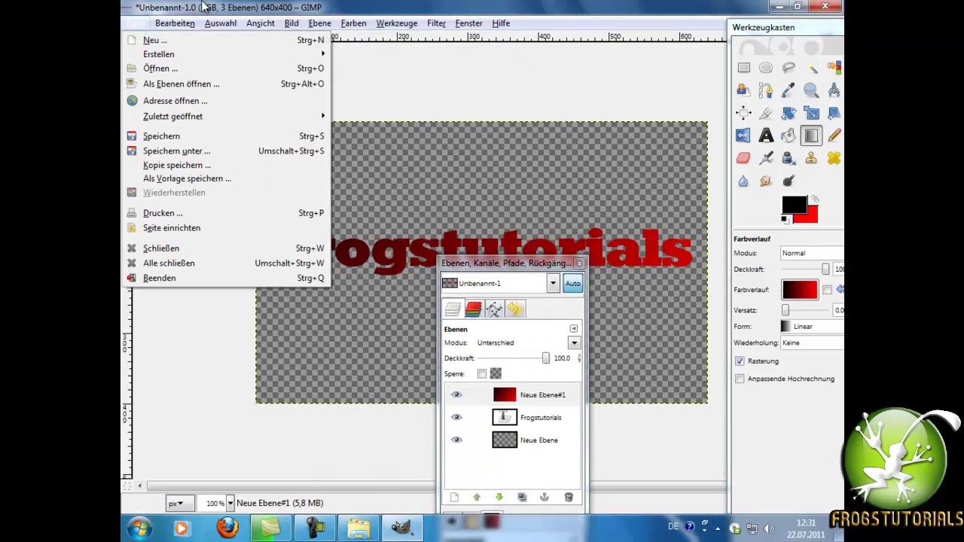
click(203, 7)
drag(530, 265, 226, 79)
Save the image as Beispiel.png in the Libary folder on the Desktop.
click(139, 25)
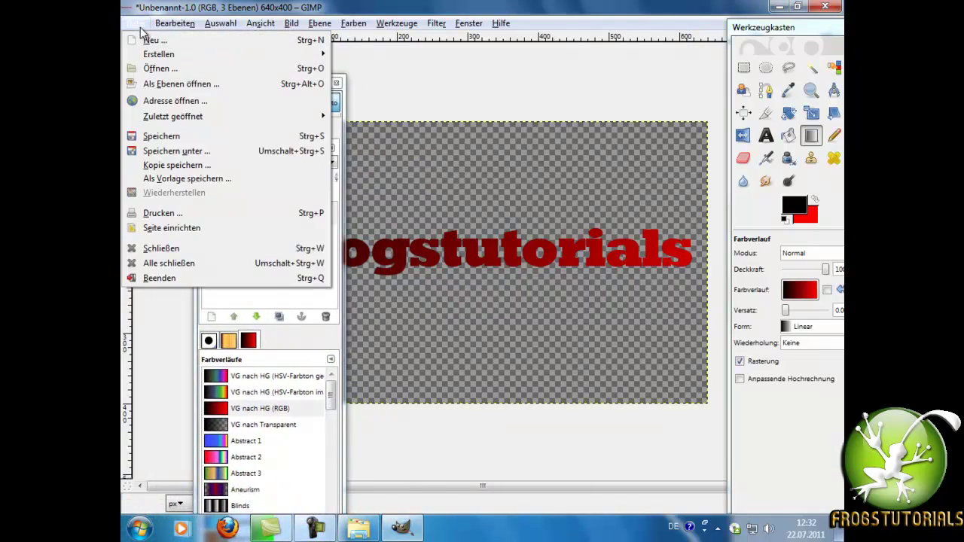
click(143, 23)
click(143, 23)
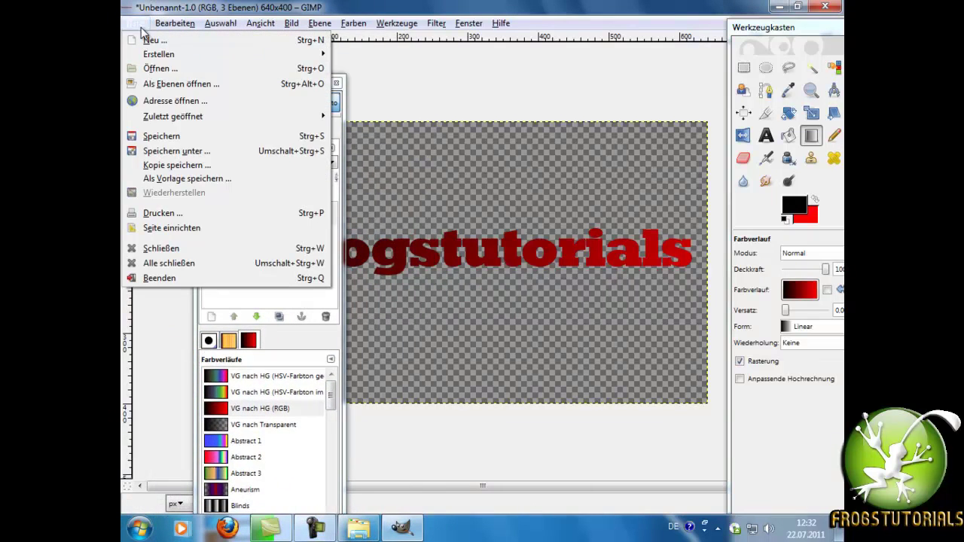
click(229, 157)
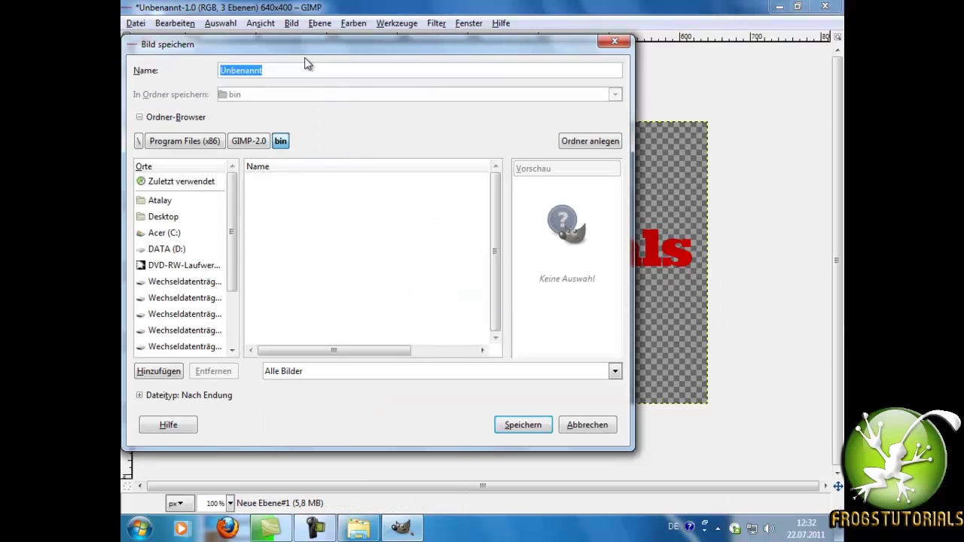
text(Beispiel.png)
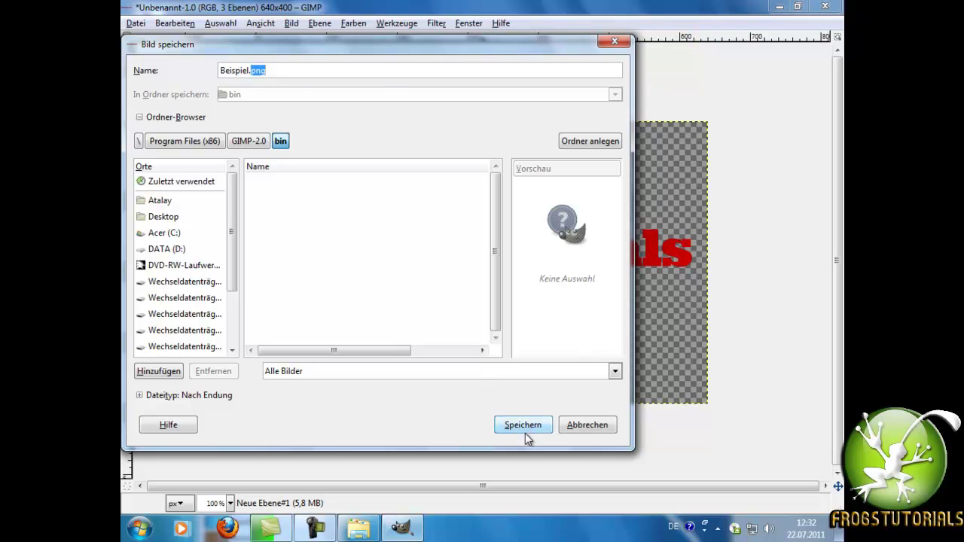
click(171, 217)
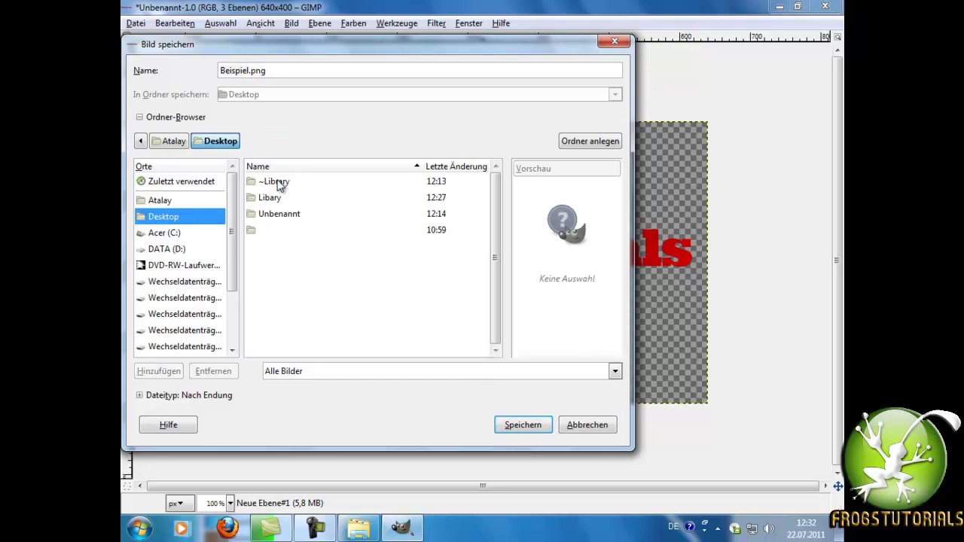
click(295, 199)
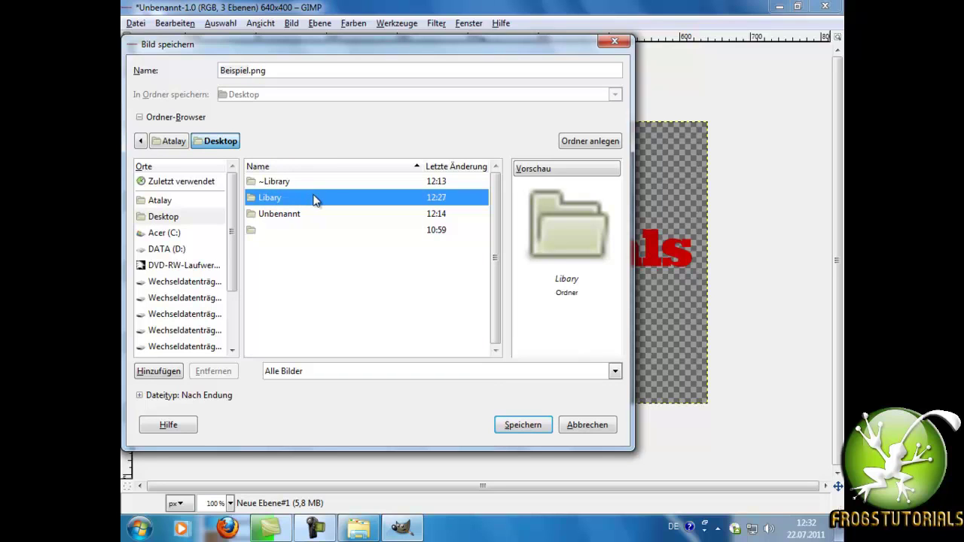
double_click(315, 199)
Confirm the PNG export, keeping the current PNG options as defaults.
click(517, 424)
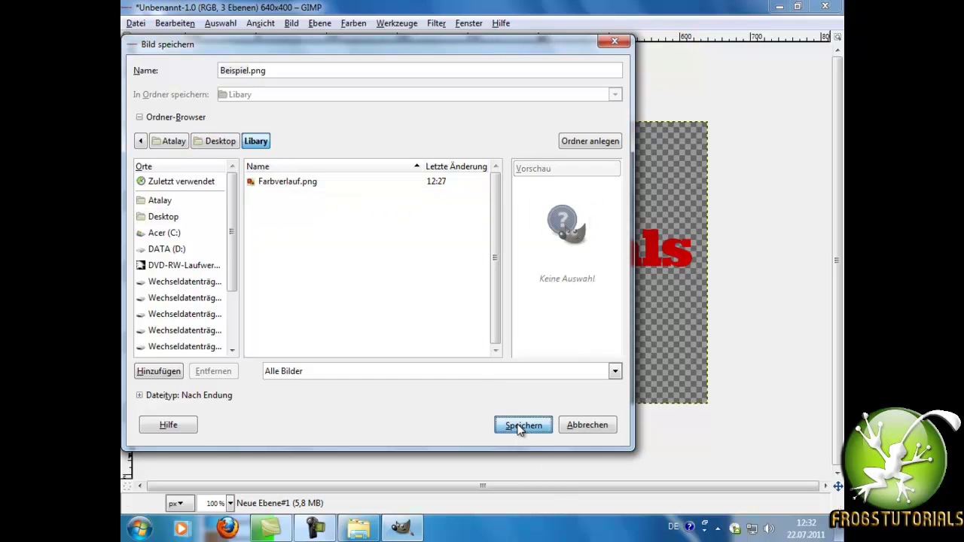
click(372, 250)
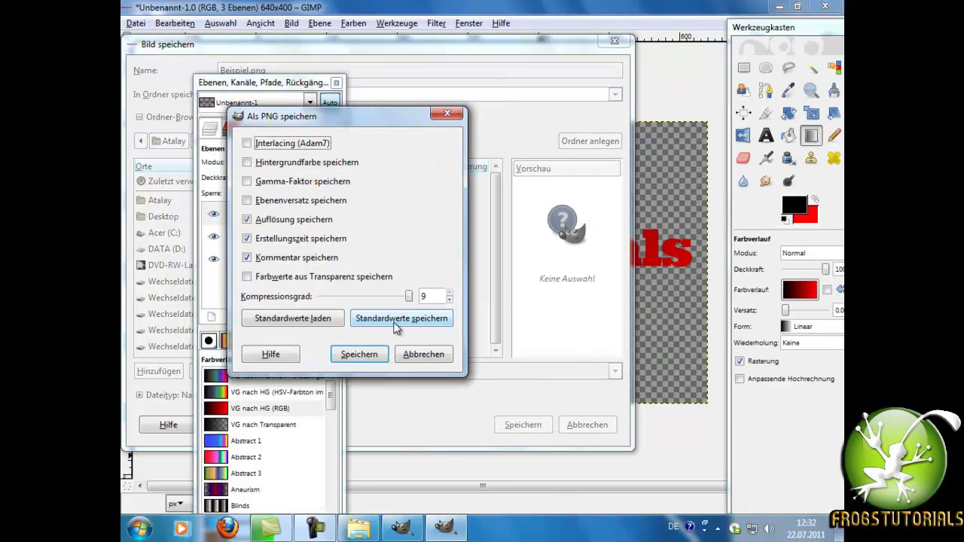
click(397, 327)
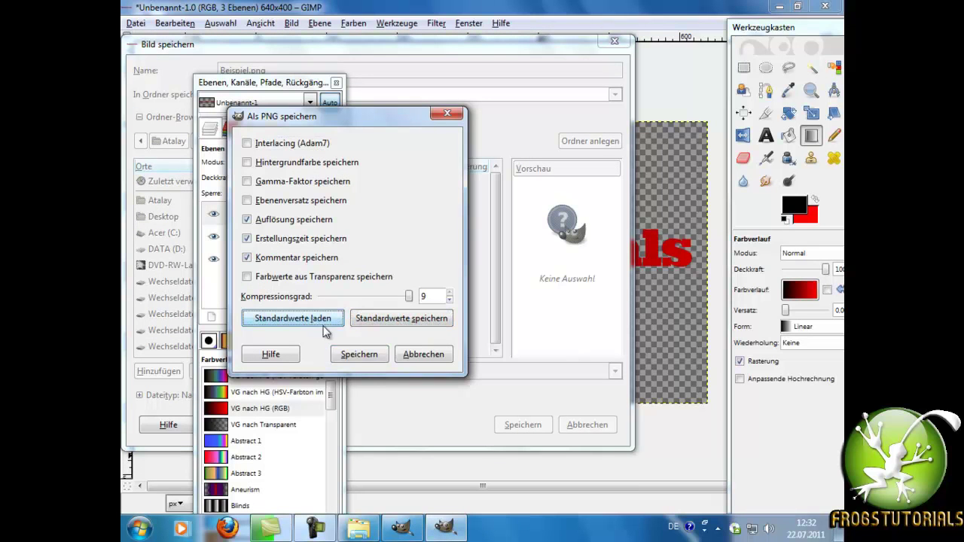
click(377, 359)
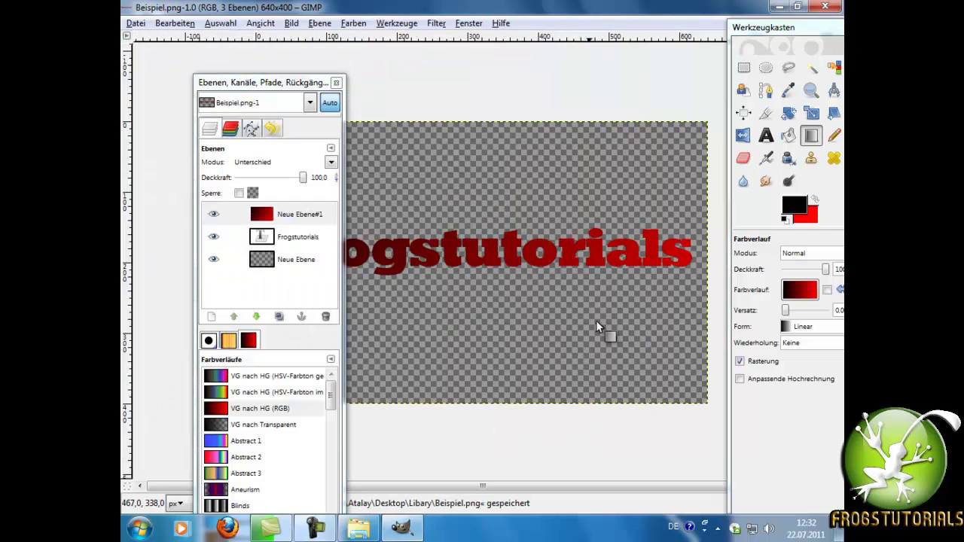
Open Farbverlauf from the Libary folder, compare it with Beispiel, then close the viewer.
click(840, 527)
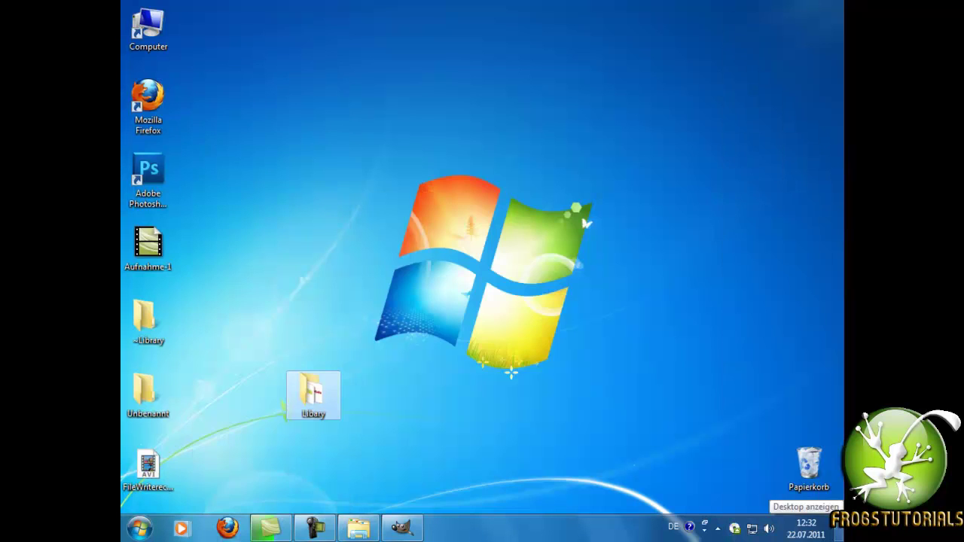
double_click(316, 399)
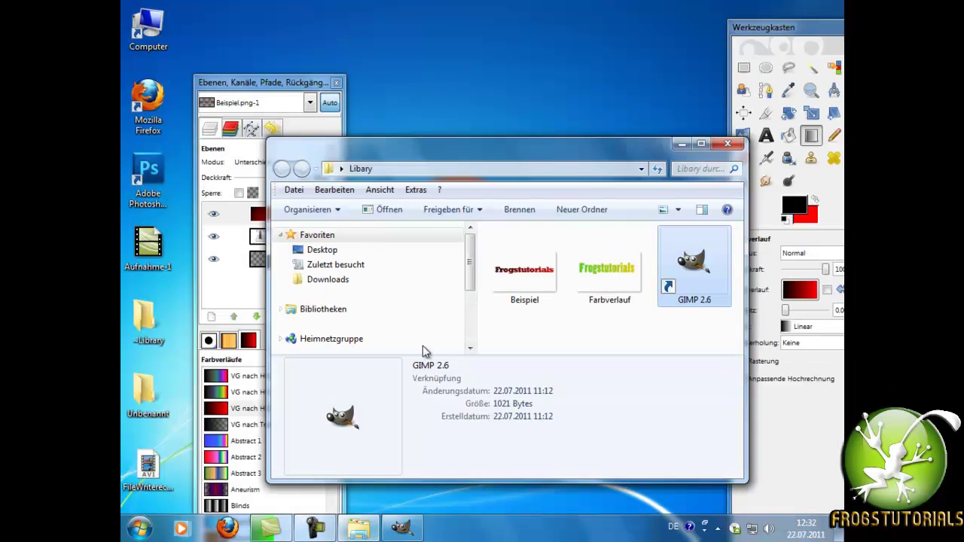
double_click(581, 272)
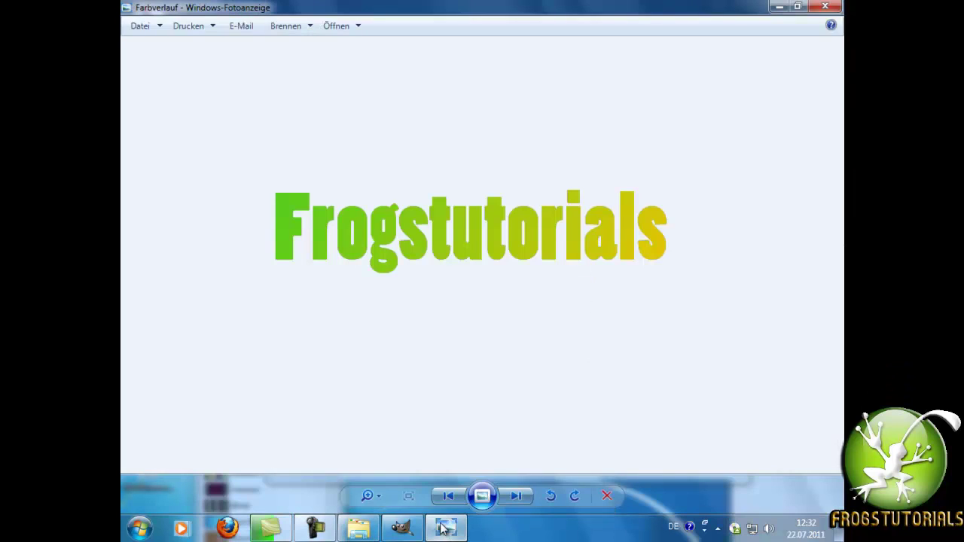
click(449, 495)
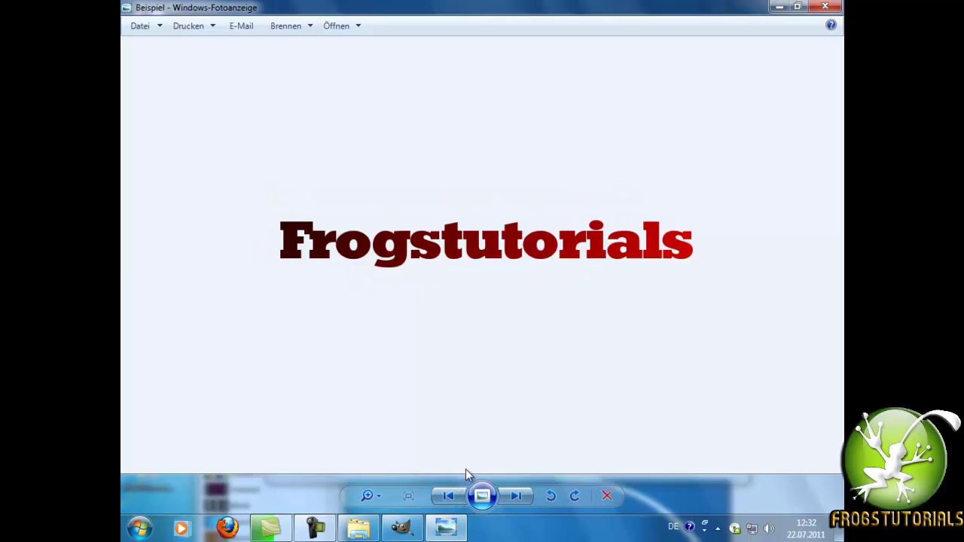
click(517, 497)
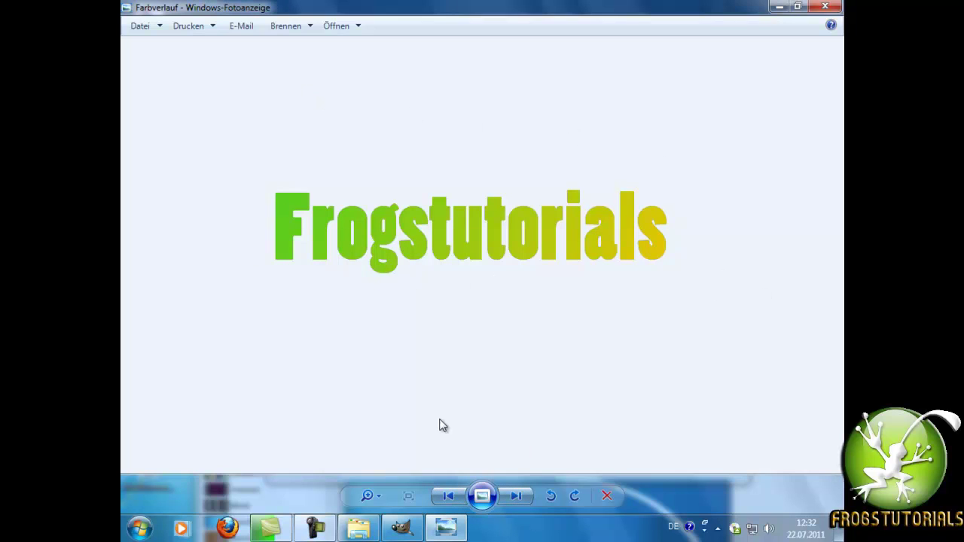
click(448, 496)
click(826, 7)
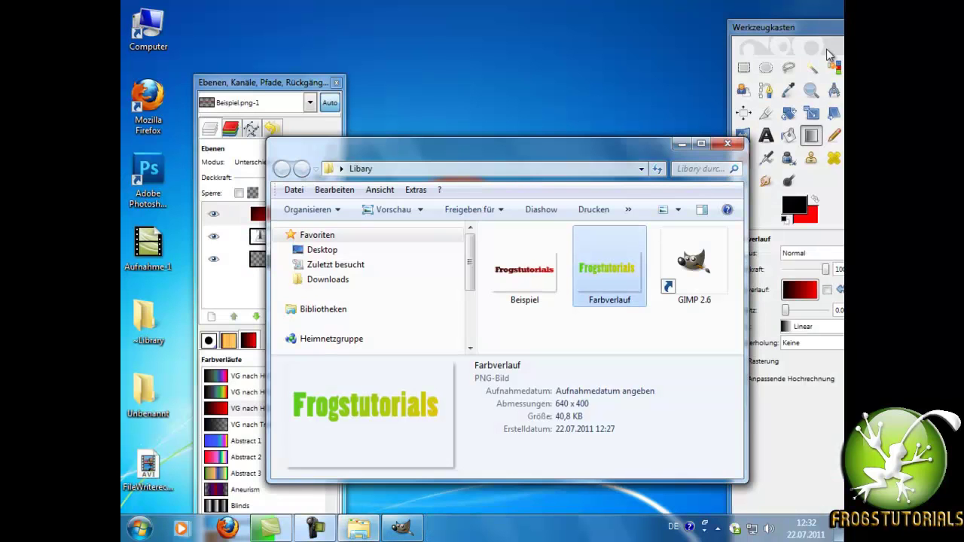
Close the Libary folder and GIMP's Layers panel, then centre the screen recorder window.
click(728, 144)
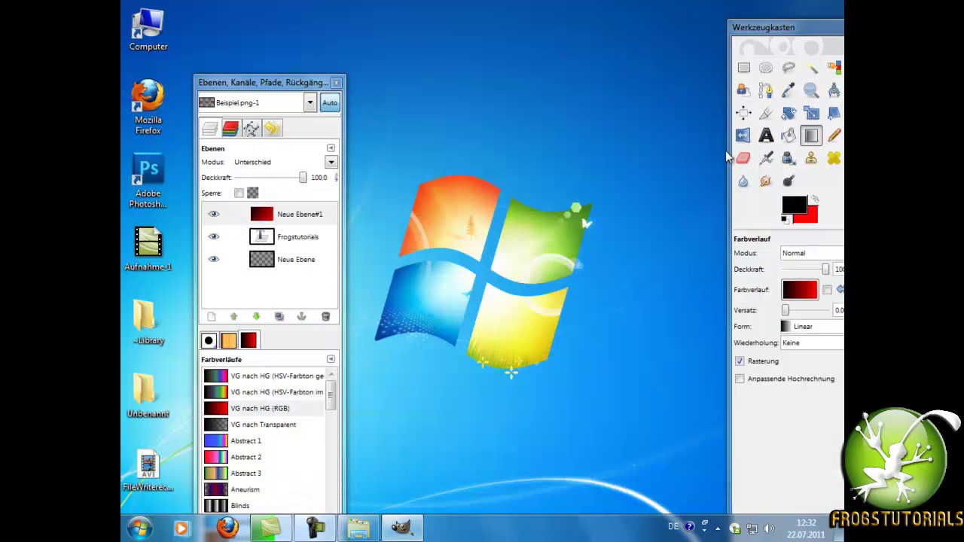
click(337, 83)
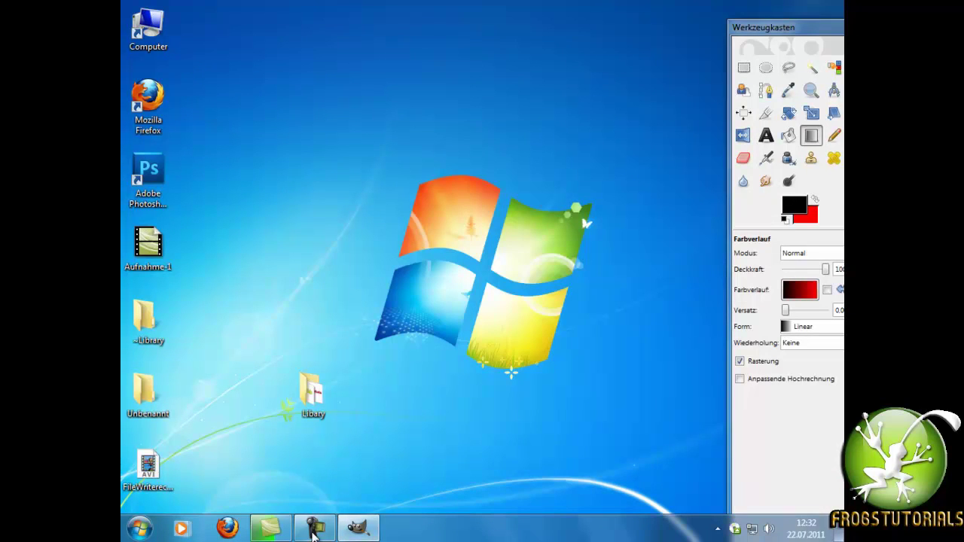
click(315, 531)
drag(760, 430, 502, 260)
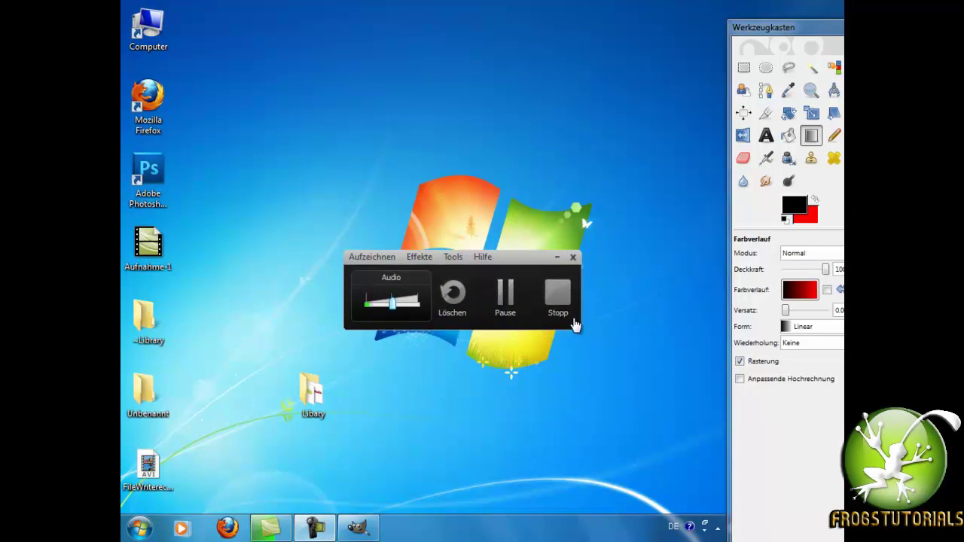